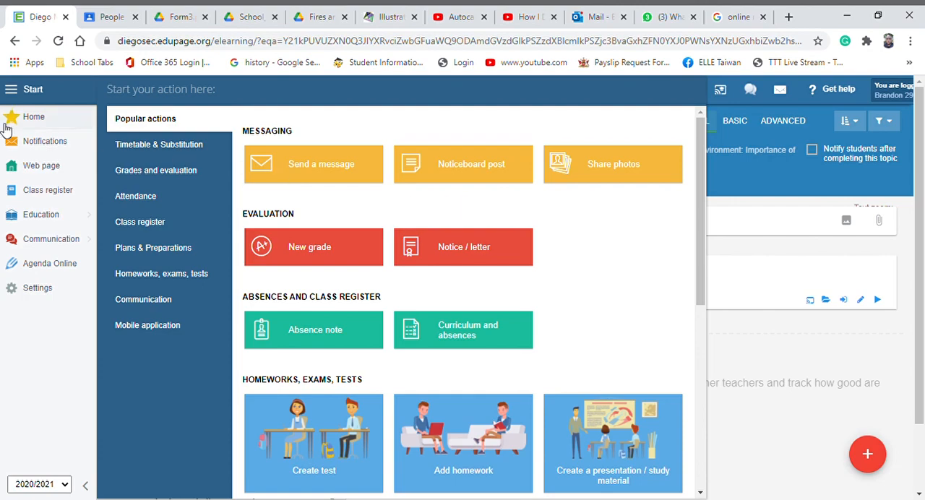
# Open the plan of the course 4.1+4.2+4.3+4.4 - 4D TD ENG, Technical Drawing - Engineering
pyautogui.click(63, 122)
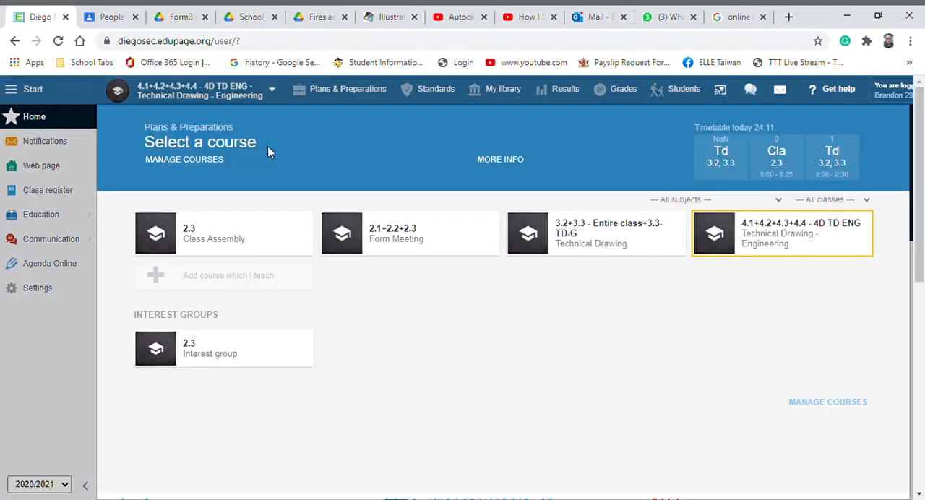
pyautogui.click(782, 229)
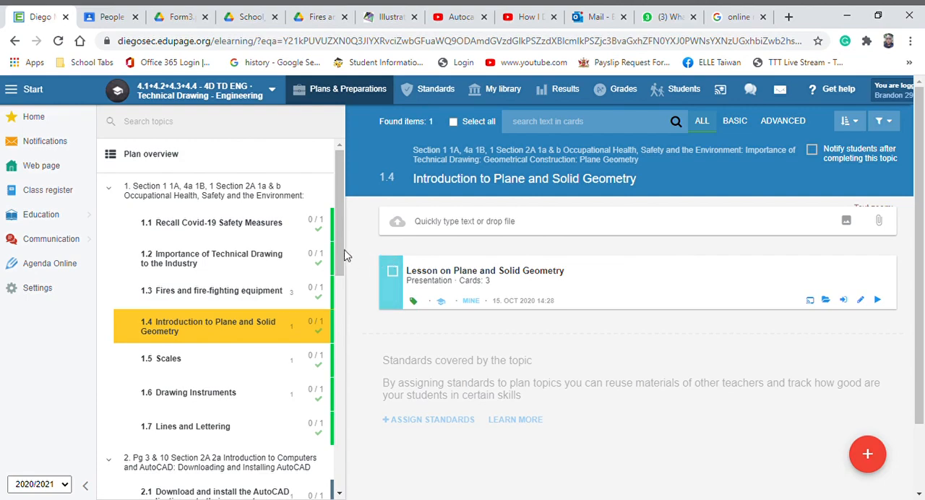
pyautogui.moveTo(341, 242); pyautogui.dragTo(342, 265)
pyautogui.scroll(2, 342, 264)
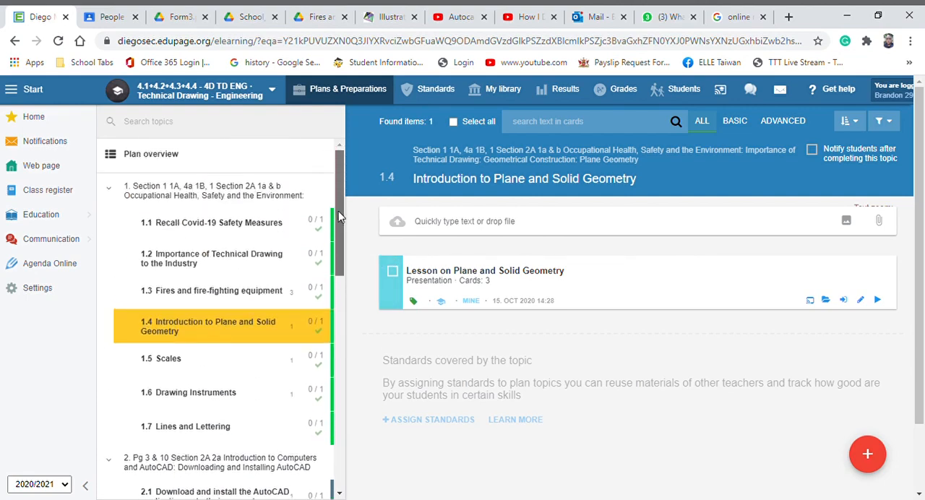
# Collapse the sections of the course plan so only the section headings are listed
pyautogui.click(105, 188)
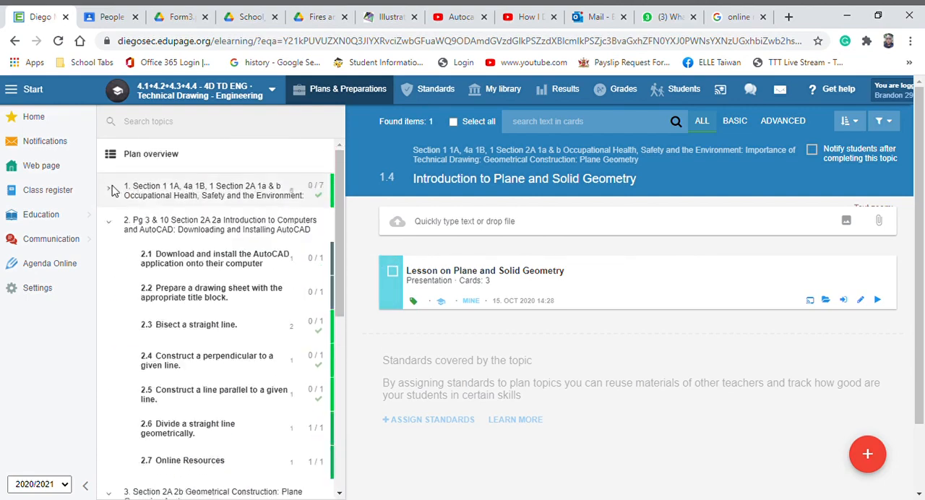
pyautogui.click(112, 228)
pyautogui.click(114, 256)
pyautogui.click(113, 256)
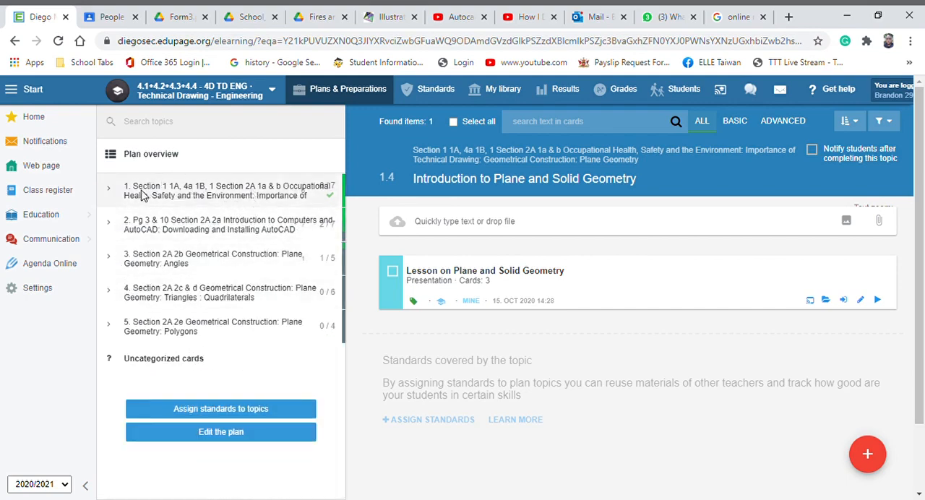
# Expand section 1 on Occupational Health, Safety and the Environment and look through its topics
pyautogui.click(112, 191)
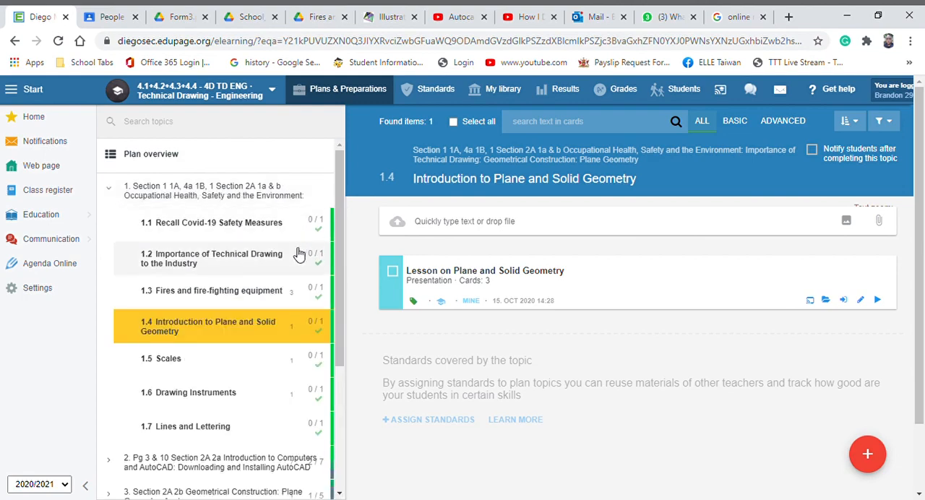
pyautogui.scroll(-2, 300, 239)
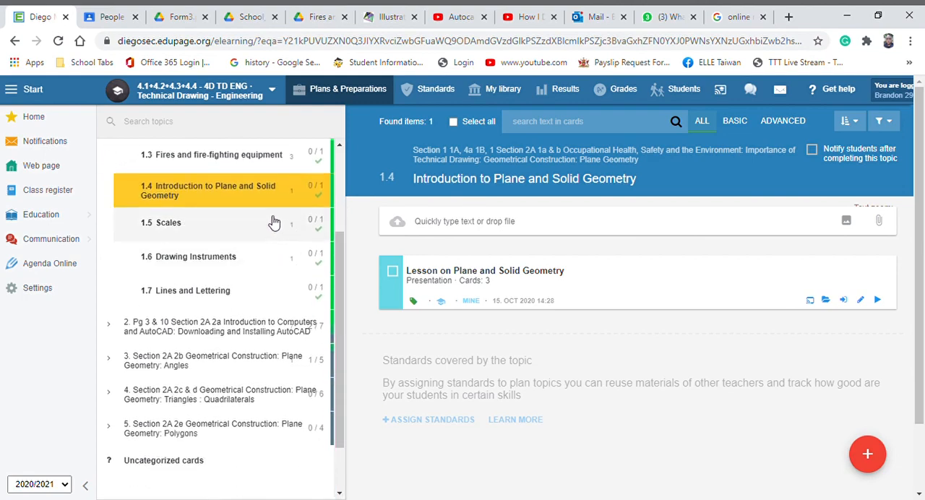
pyautogui.scroll(2, 280, 236)
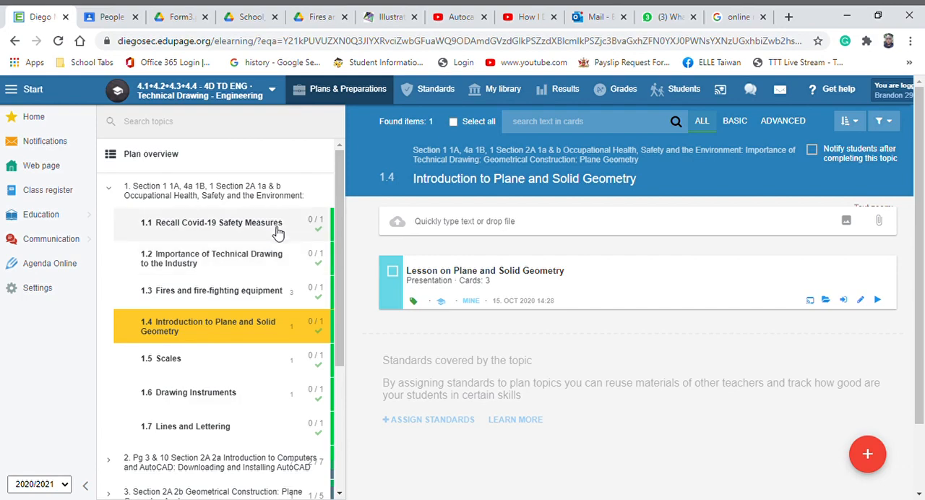
pyautogui.scroll(-1, 265, 244)
pyautogui.scroll(-2, 265, 248)
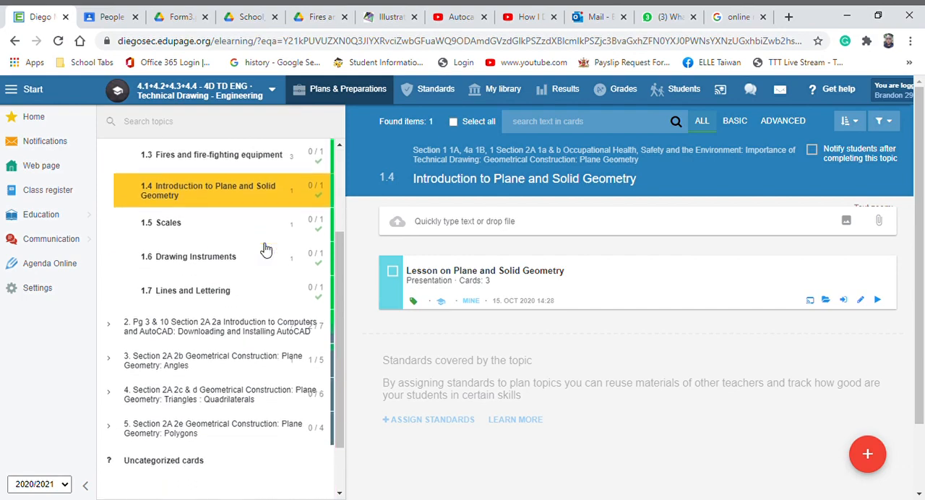
# Expand sections 2 and 3 of the plan and open topic 3.2 Bisect an arc
pyautogui.click(107, 261)
pyautogui.scroll(-3, 265, 242)
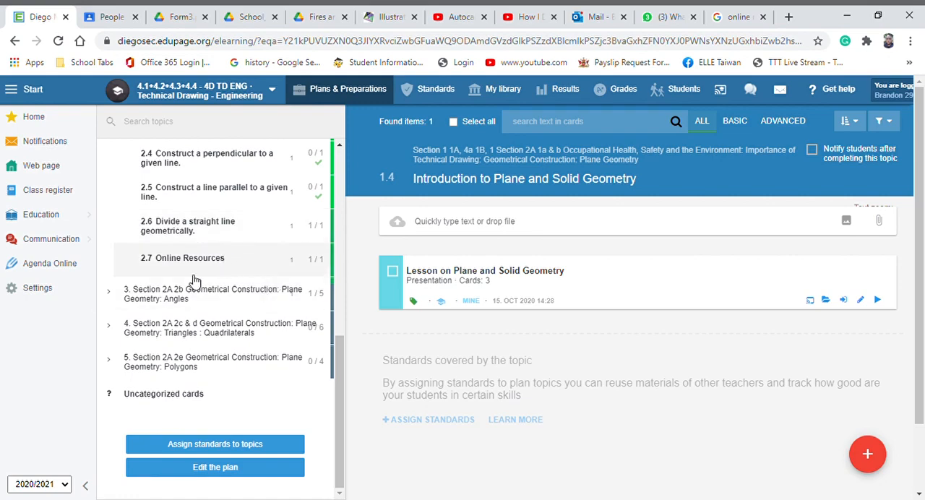
pyautogui.click(108, 292)
pyautogui.scroll(-2, 265, 251)
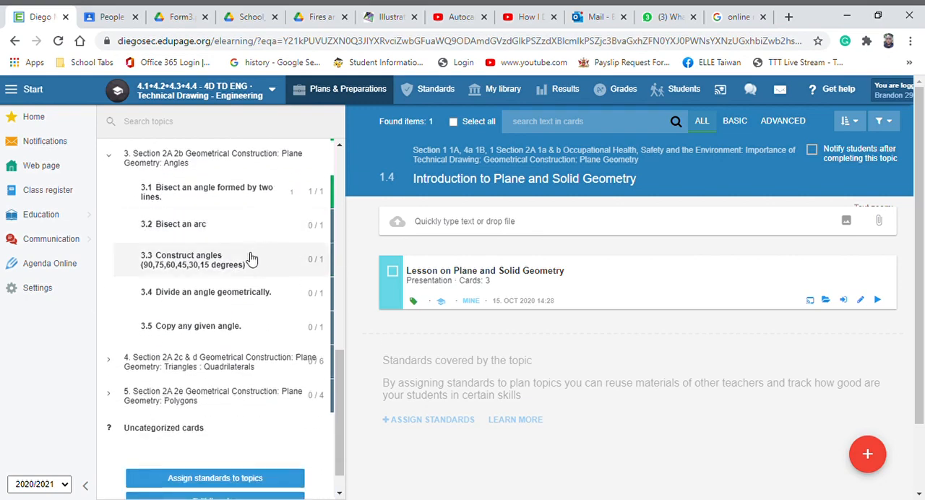
pyautogui.click(303, 228)
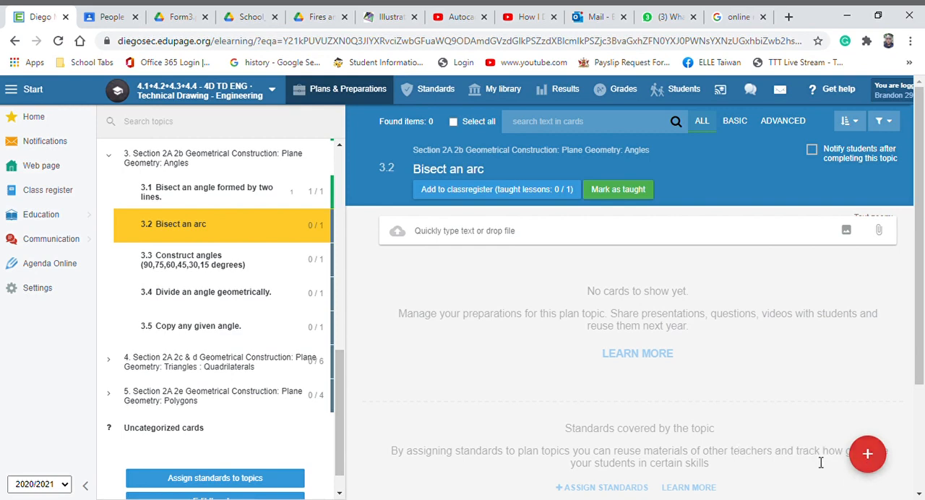
# Create a new test for the topic and show the cards from the personal library
pyautogui.click(868, 455)
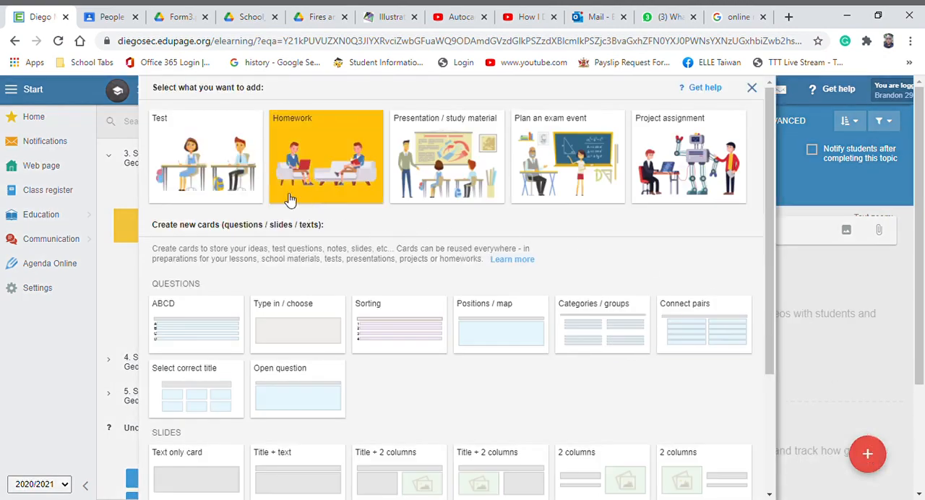
pyautogui.click(217, 181)
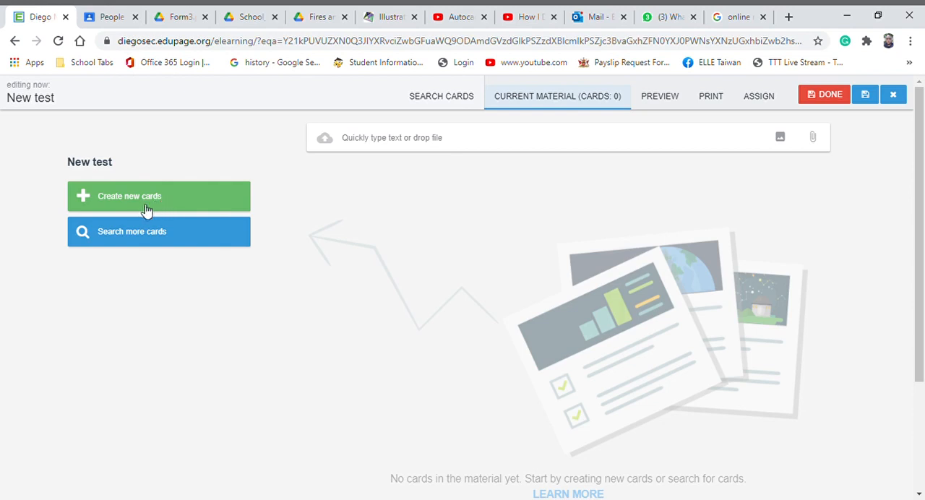
pyautogui.click(182, 241)
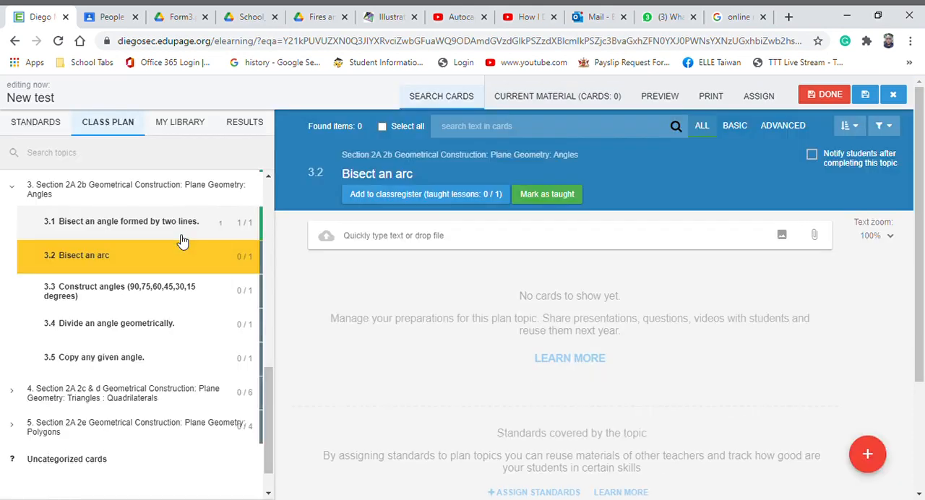
pyautogui.click(193, 127)
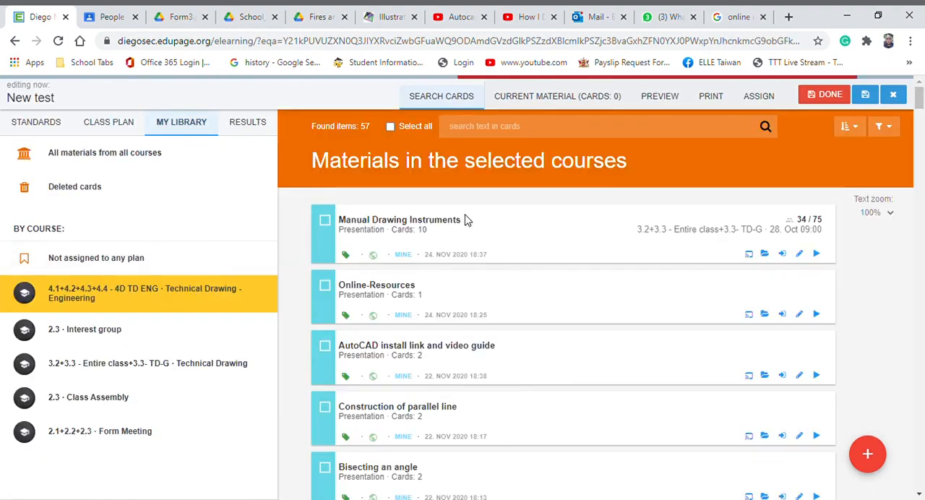
# Find and select the library card "Put the steps for bisecting a line in order."
pyautogui.scroll(-3, 533, 219)
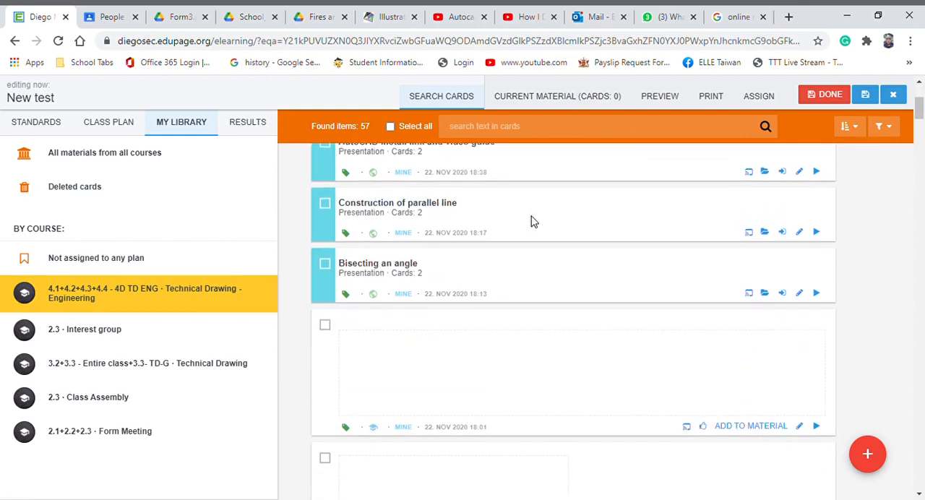
pyautogui.scroll(-1, 532, 218)
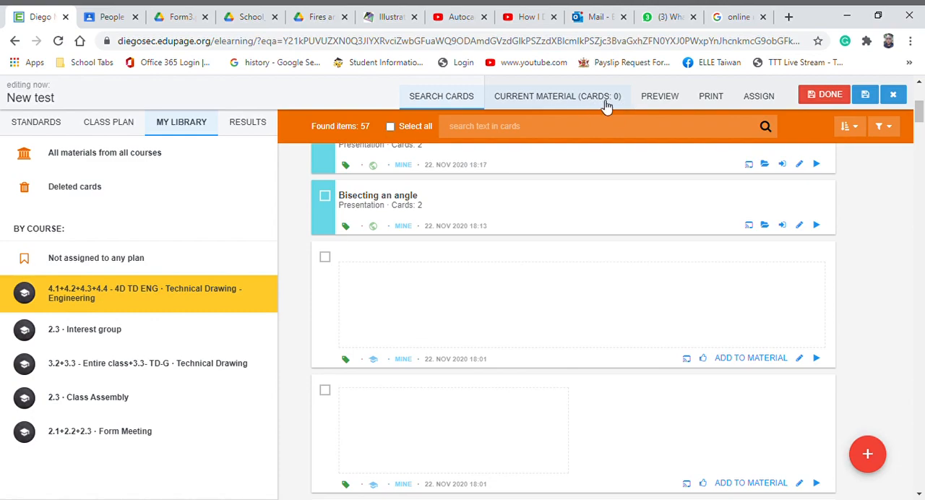
pyautogui.scroll(-4, 448, 217)
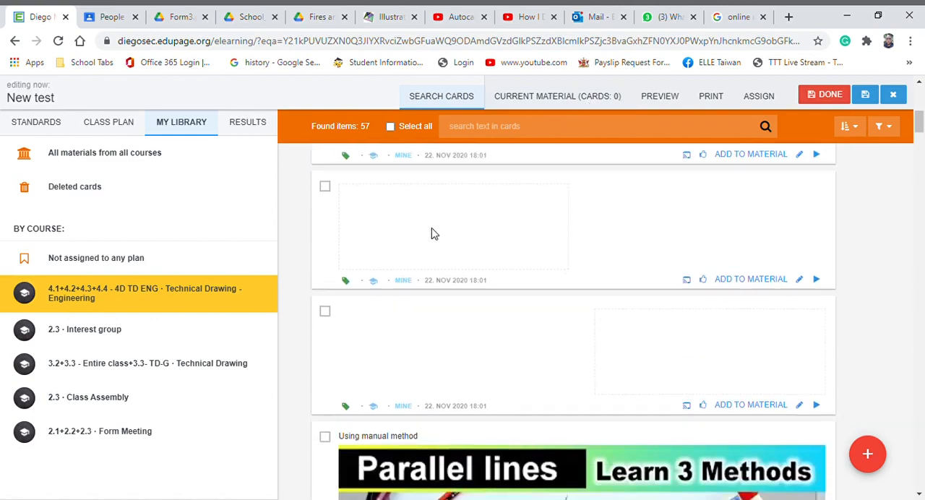
pyautogui.scroll(-5, 427, 240)
pyautogui.scroll(2, 416, 239)
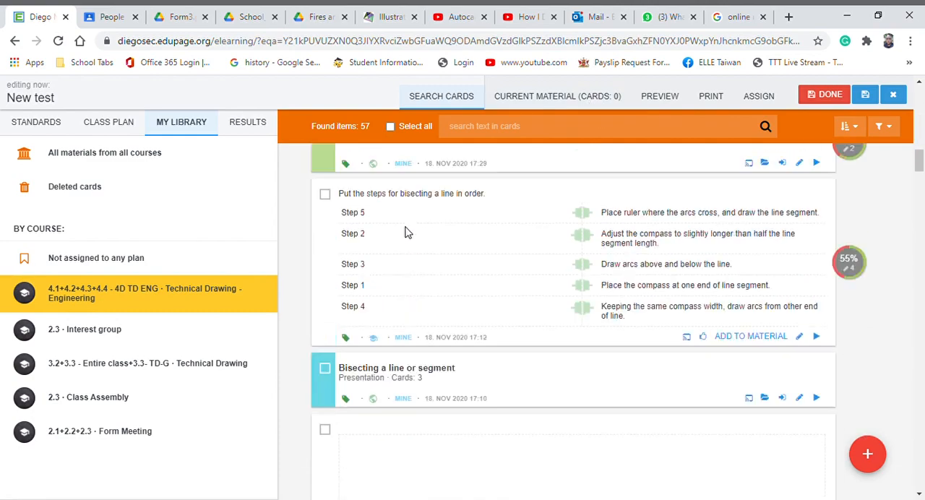
pyautogui.click(325, 269)
# Also select the cards "Which of the following shows an acute angle?" and "Choose the parallelogram."
pyautogui.scroll(-2, 466, 228)
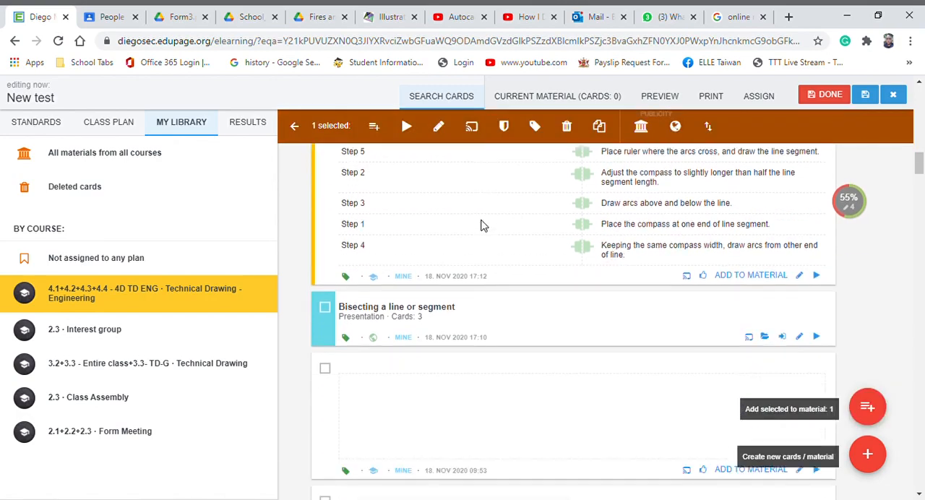
pyautogui.scroll(-10, 481, 226)
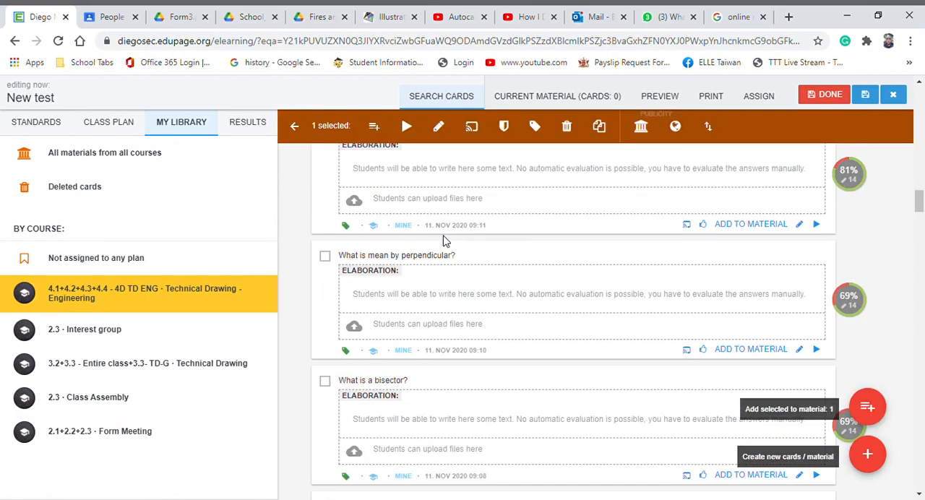
pyautogui.scroll(-15, 442, 243)
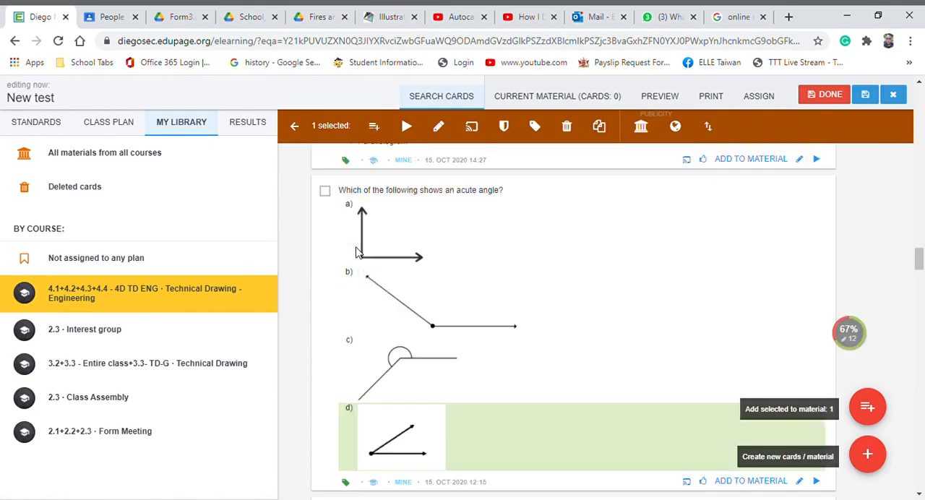
pyautogui.scroll(3, 357, 238)
pyautogui.click(325, 243)
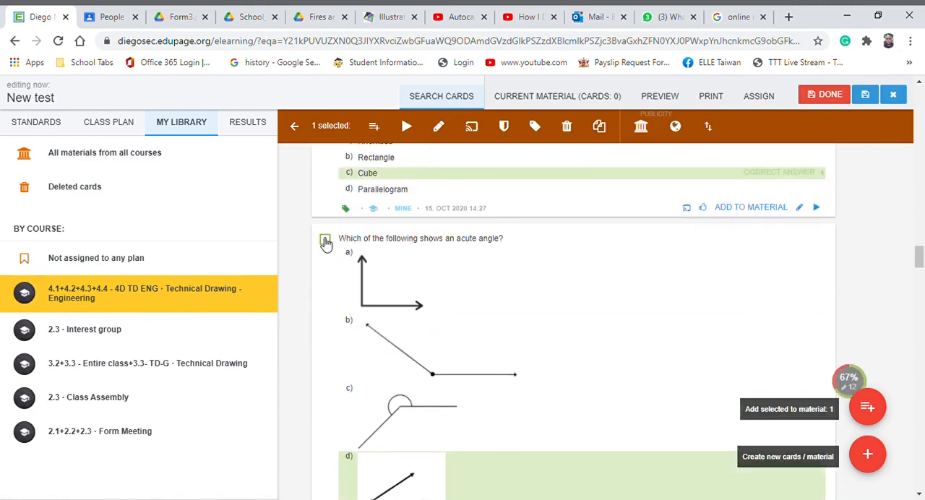
pyautogui.scroll(-4, 354, 244)
pyautogui.click(325, 289)
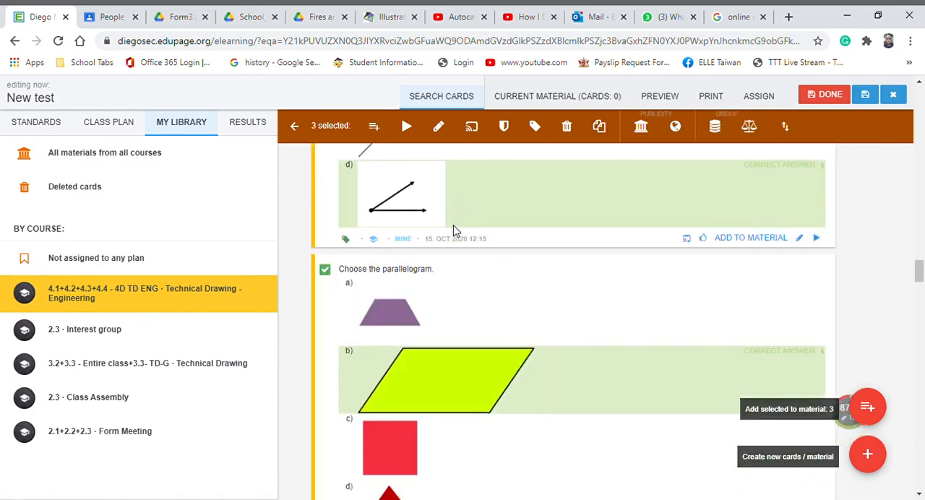
# Select the card "How many sides does a Trapezium have?" and add all selected cards to the test
pyautogui.scroll(-6, 446, 236)
pyautogui.click(325, 203)
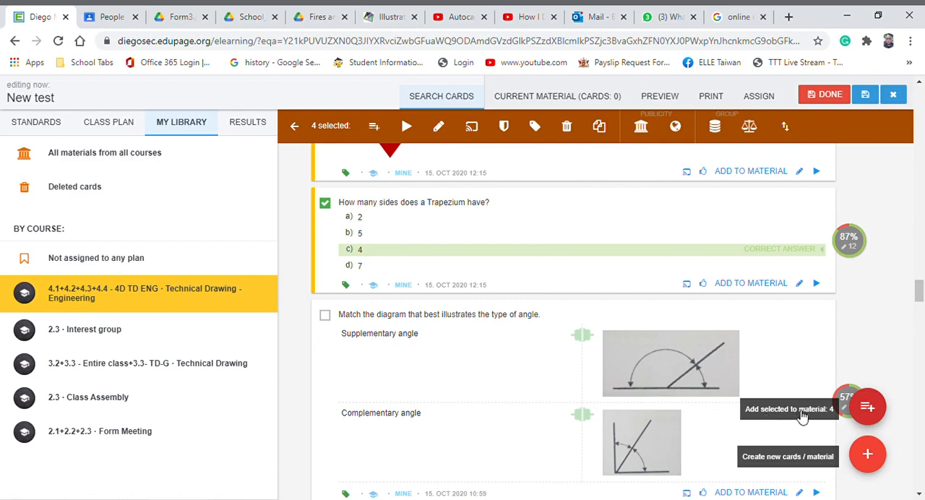
pyautogui.click(871, 408)
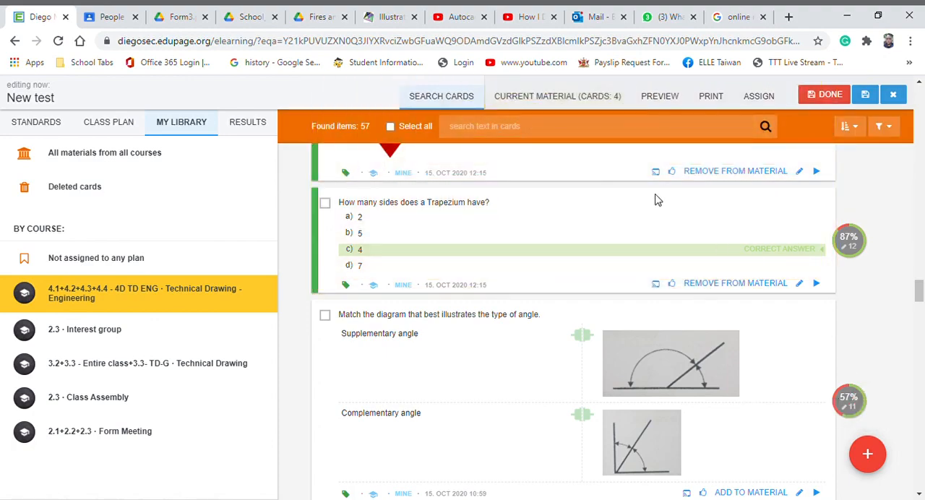
# Open the test's current material and review the added questions and their marked answers
pyautogui.click(586, 99)
pyautogui.scroll(10, 751, 267)
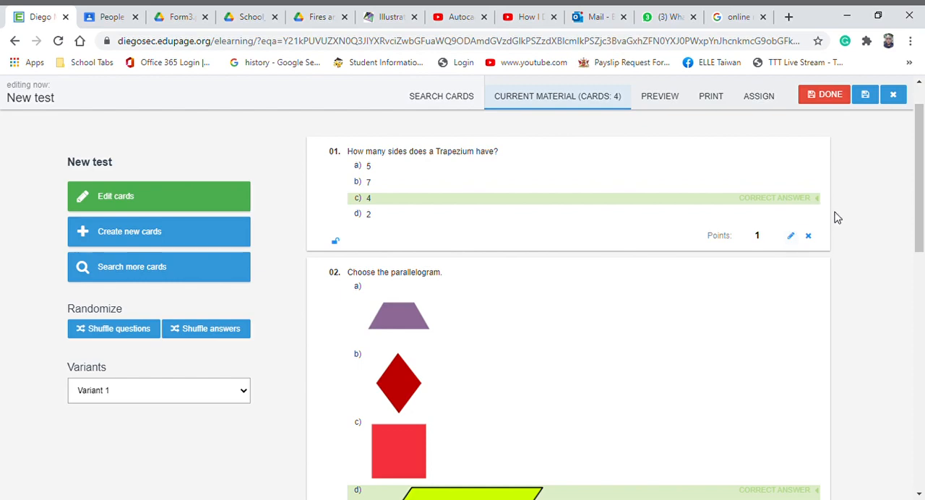
pyautogui.scroll(-6, 837, 218)
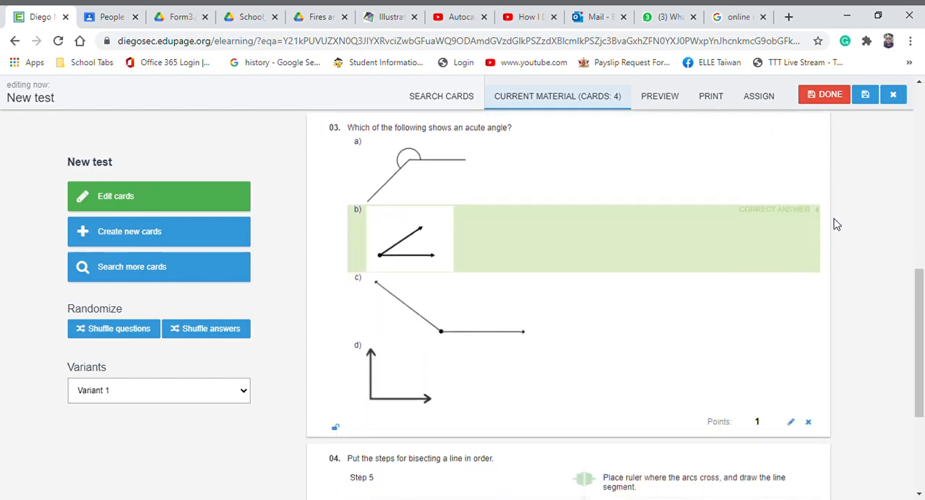
pyautogui.scroll(-1, 836, 225)
pyautogui.scroll(-2, 820, 303)
pyautogui.scroll(6, 820, 283)
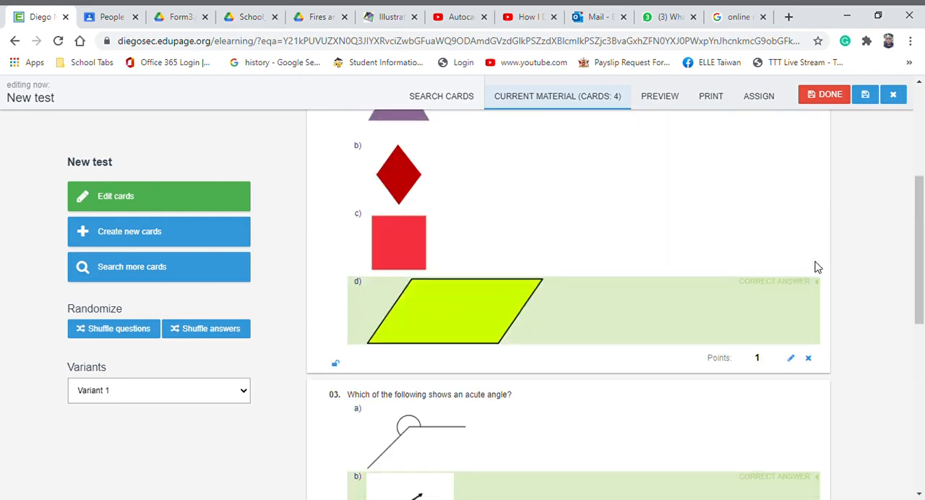
pyautogui.scroll(4, 815, 261)
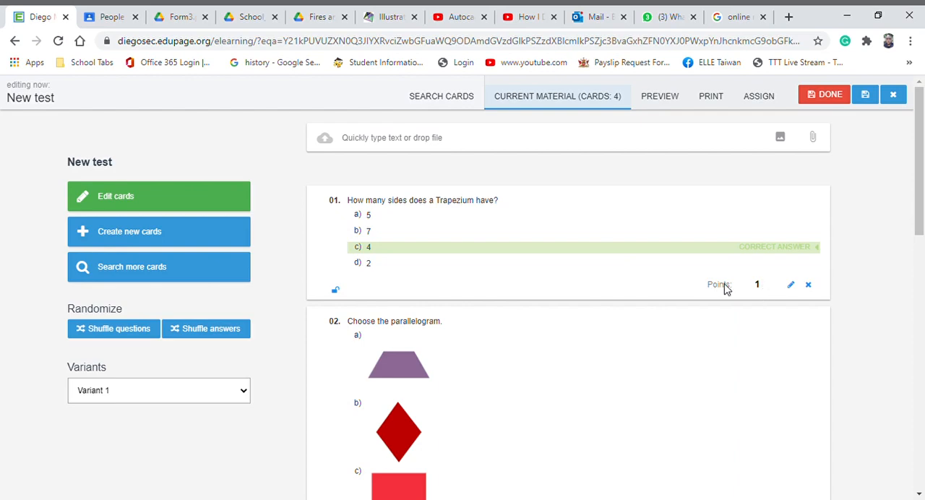
# Set the points of question 04, ordering the steps for bisecting a line, to 5
pyautogui.scroll(-2, 726, 290)
pyautogui.scroll(-4, 726, 291)
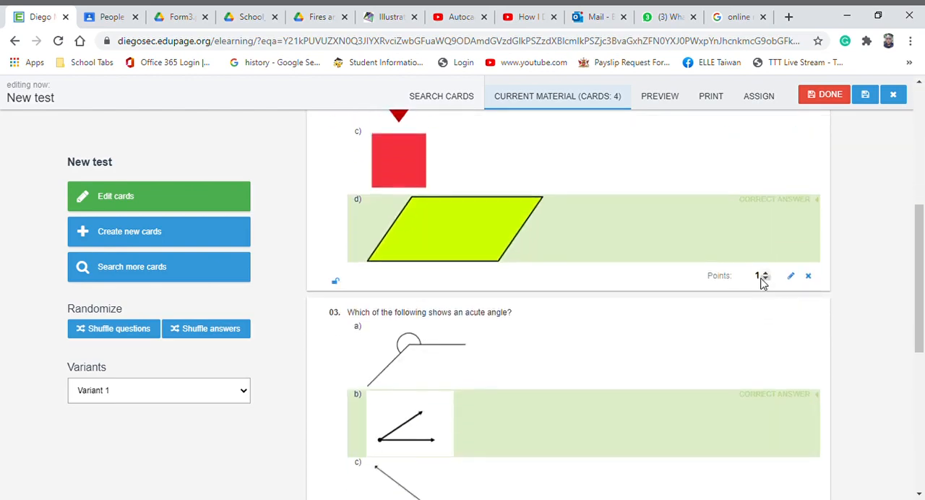
pyautogui.scroll(-2, 762, 279)
pyautogui.scroll(-5, 760, 289)
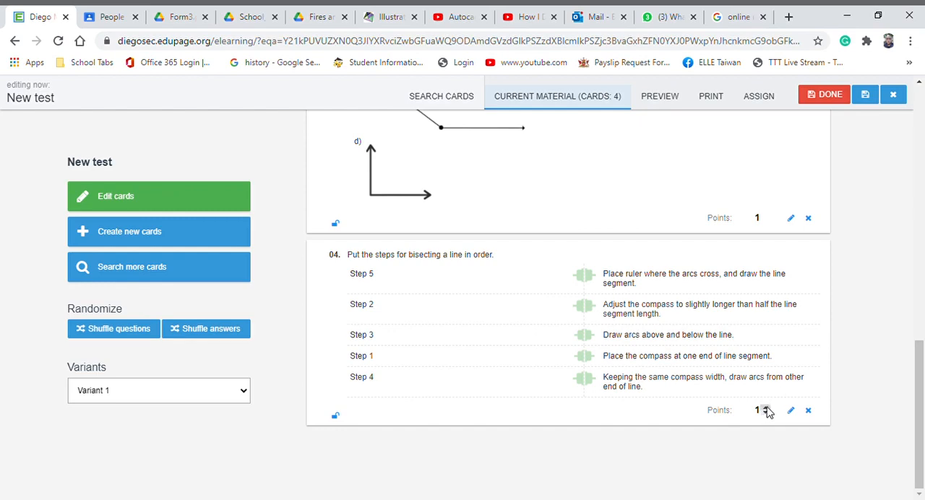
pyautogui.click(768, 412)
pyautogui.write('2.5')
pyautogui.click(768, 408)
pyautogui.scroll(1, 792, 378)
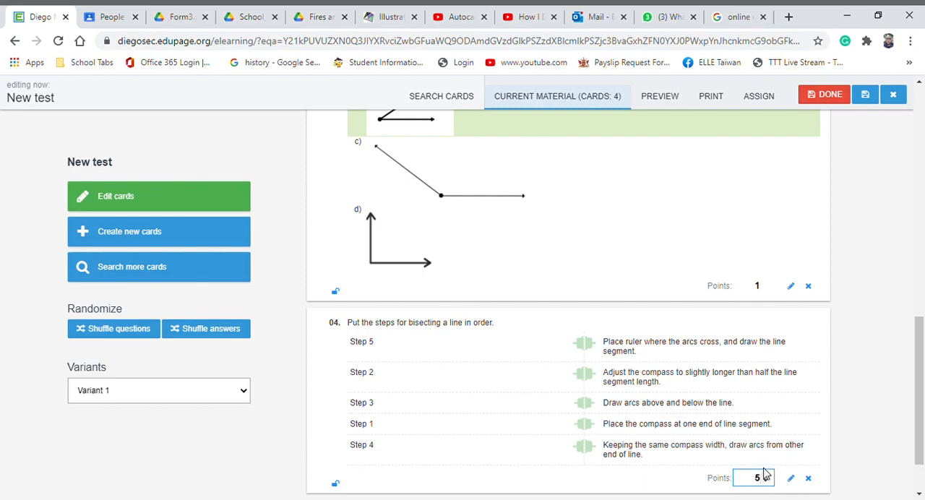
pyautogui.scroll(9, 779, 326)
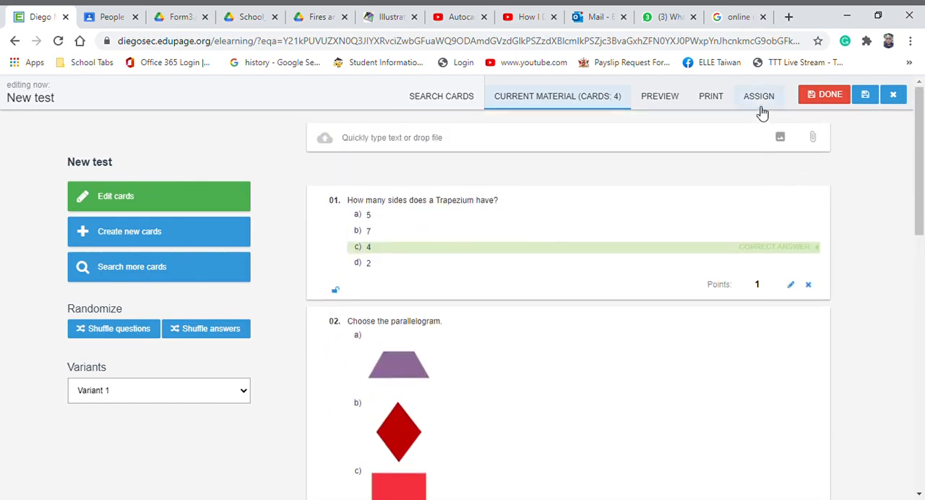
# Open the test's assignment settings and name the material "Quiz # 4"
pyautogui.click(764, 104)
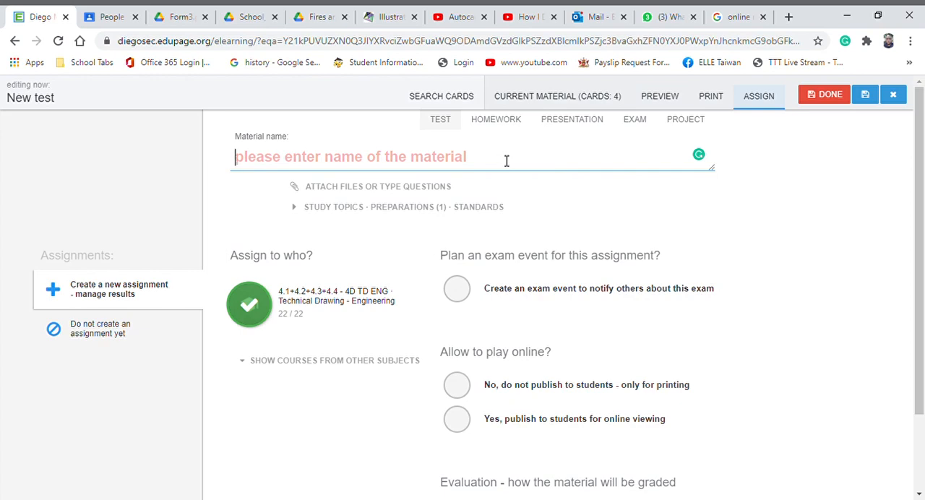
pyautogui.write('Quiz')
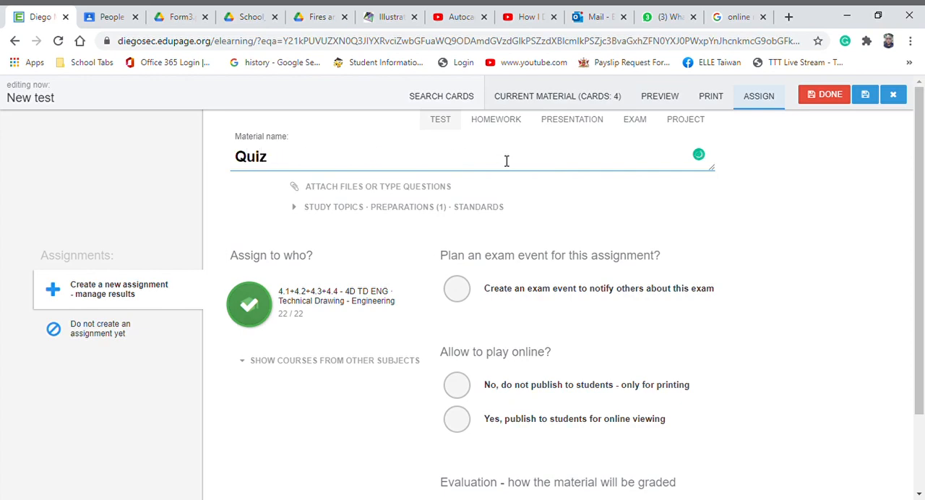
pyautogui.write(' # 4')
# Publish the test to students for online viewing and limit completion to a specified time starting on 25.11.2020
pyautogui.scroll(-1, 534, 210)
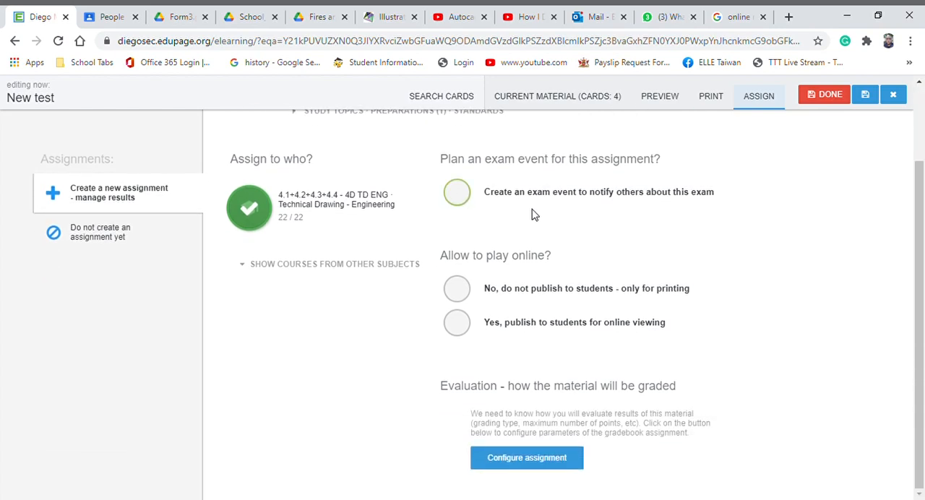
pyautogui.click(458, 329)
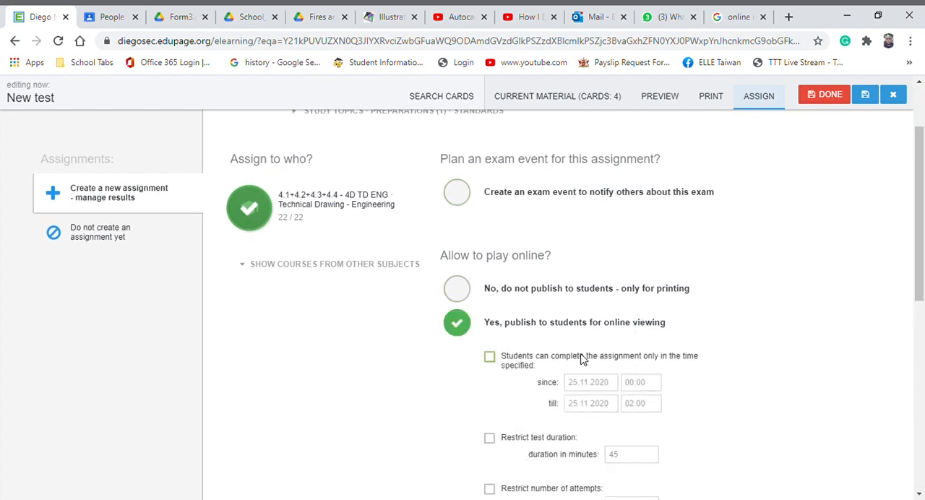
pyautogui.click(494, 359)
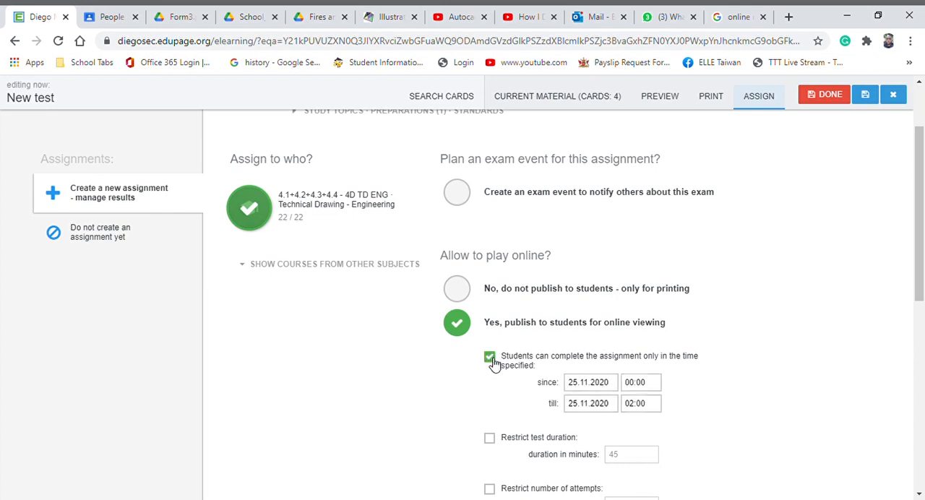
pyautogui.click(600, 383)
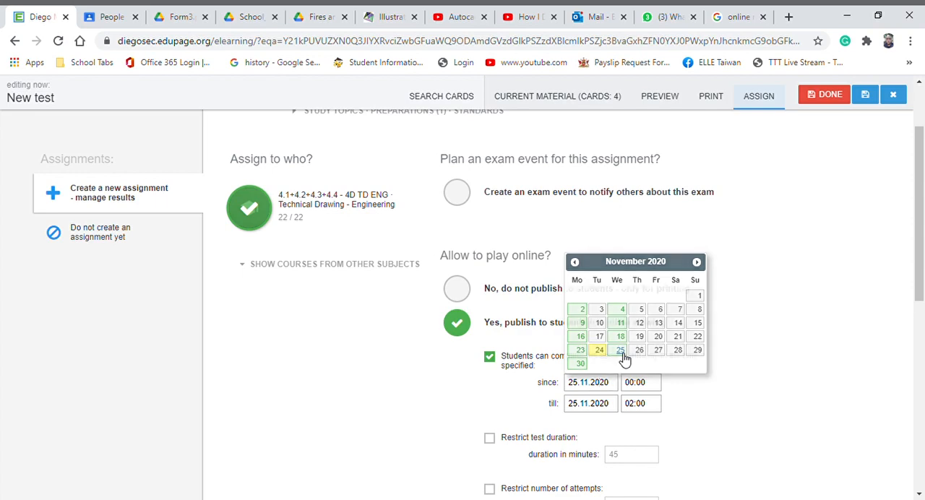
pyautogui.click(620, 351)
# Set the start time of the completion window to 10:00
pyautogui.click(636, 382)
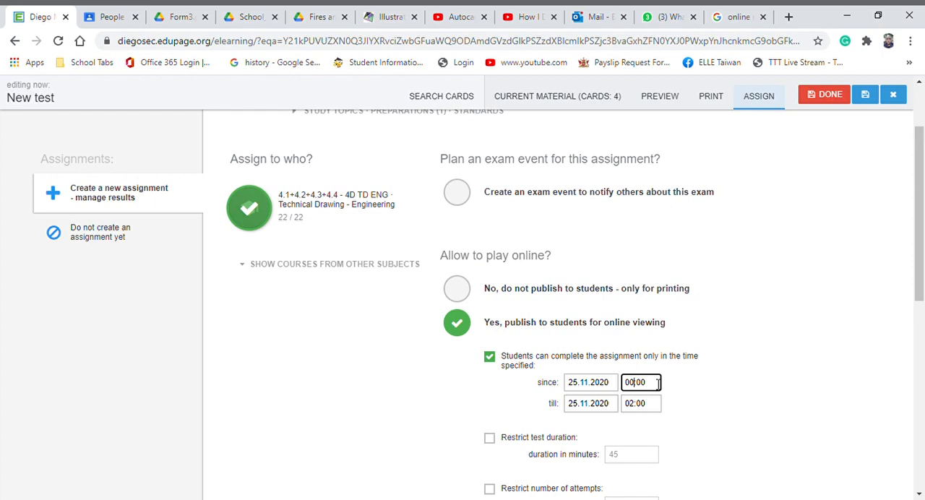
pyautogui.press('BackSpace')
pyautogui.press('BackSpace')
pyautogui.write('10')
pyautogui.moveTo(653, 384); pyautogui.dragTo(625, 386)
pyautogui.click(662, 390)
# Set the end time of the completion window to 11:00
pyautogui.click(640, 409)
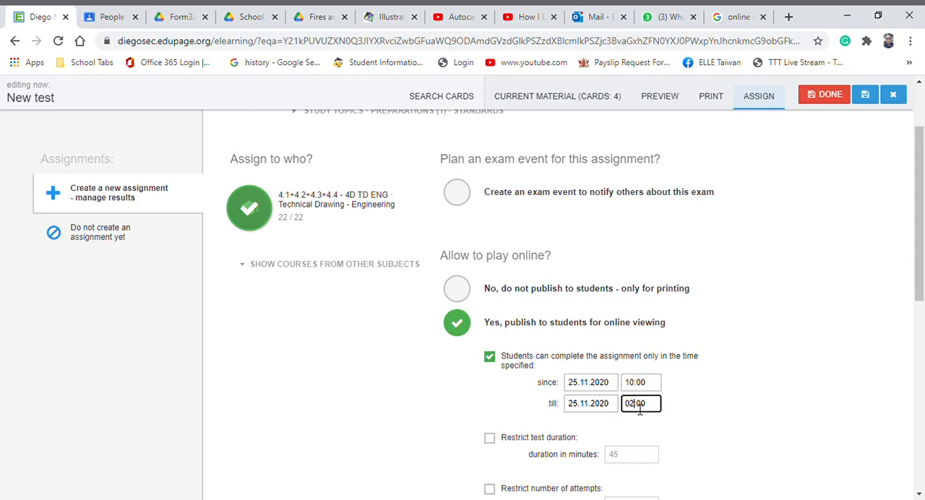
pyautogui.press('BackSpace')
pyautogui.press('BackSpace')
pyautogui.press('BackSpace')
pyautogui.write('11')
pyautogui.click(714, 402)
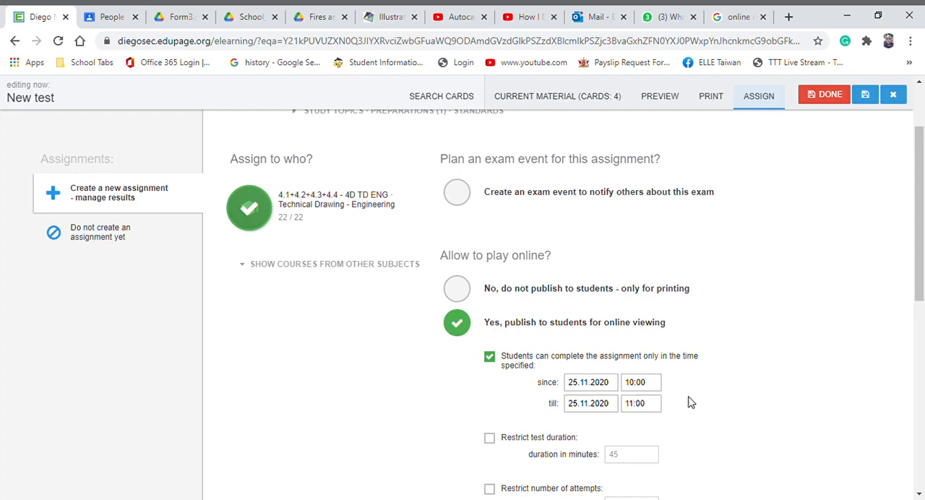
# Stop publishing correct answers after each question, and both the correct answers and the result after the submitted test
pyautogui.scroll(-3, 668, 401)
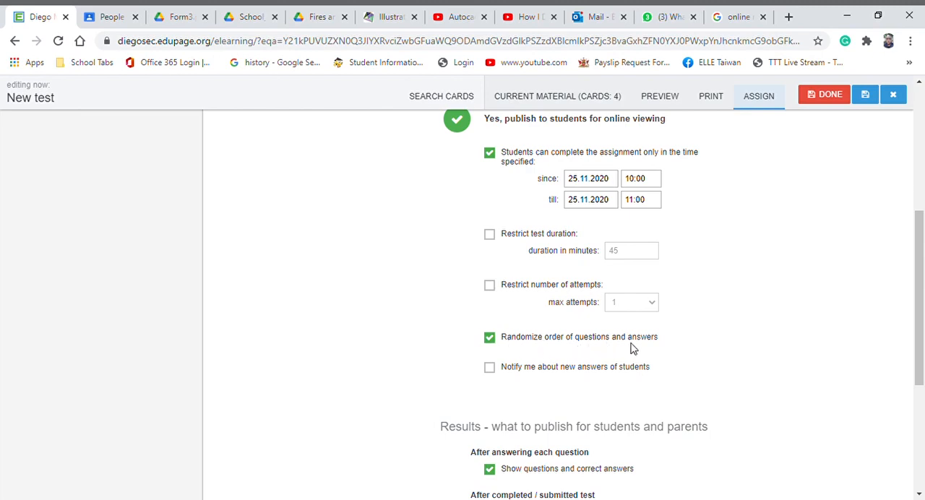
pyautogui.scroll(1, 646, 350)
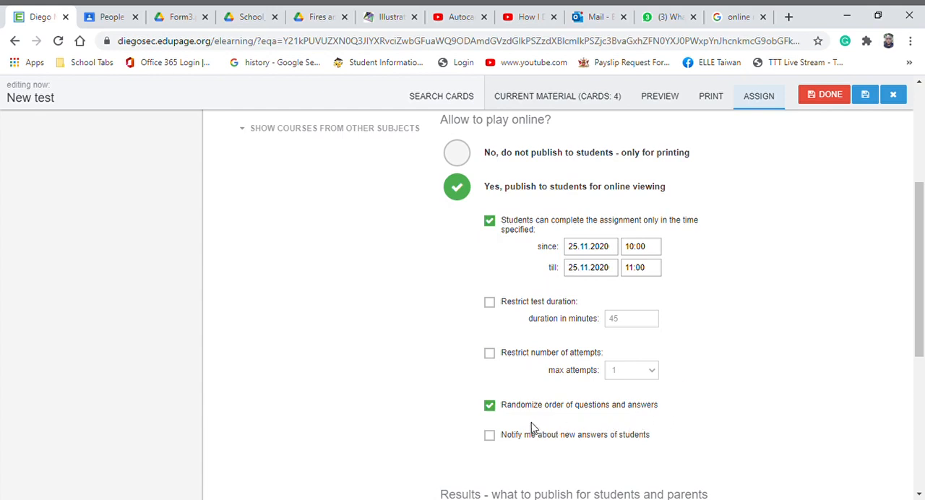
pyautogui.scroll(-4, 549, 411)
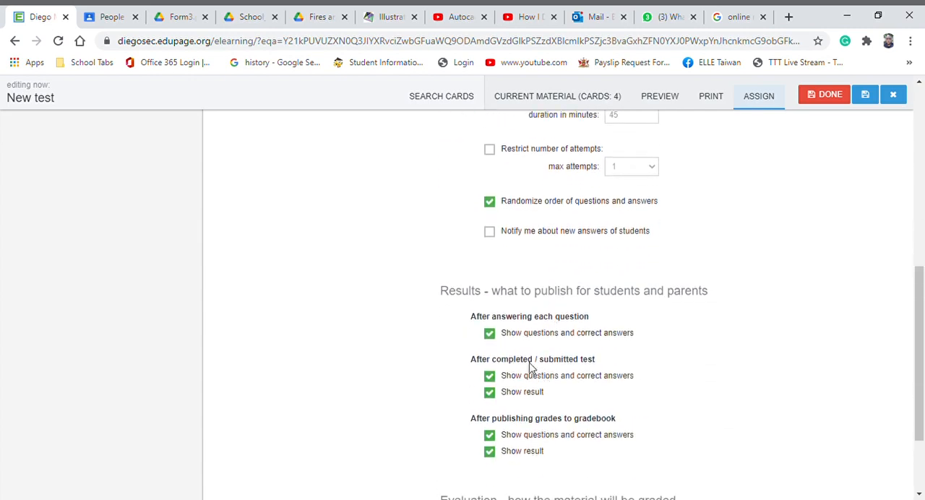
pyautogui.click(489, 265)
pyautogui.click(490, 308)
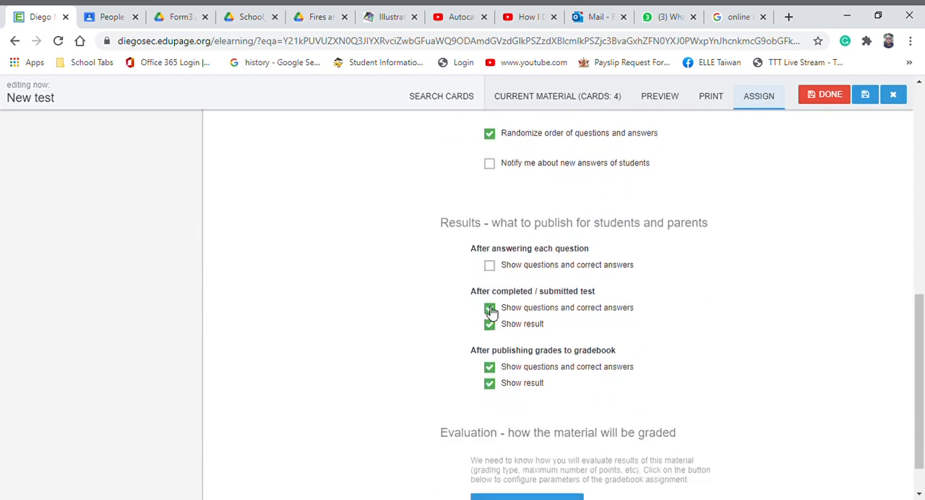
pyautogui.click(490, 325)
# Configure the gradebook assignment for evaluation with the type Points and 8 as the number of points
pyautogui.scroll(-1, 535, 370)
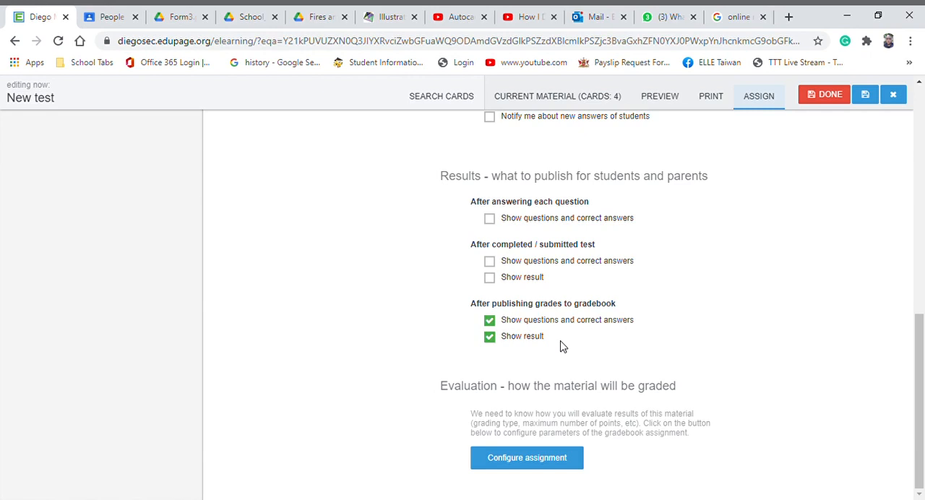
pyautogui.click(535, 463)
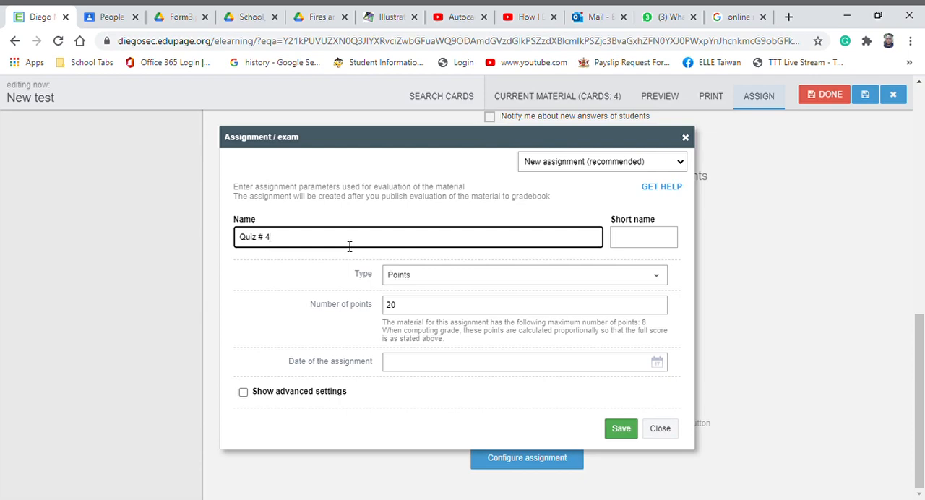
pyautogui.click(461, 282)
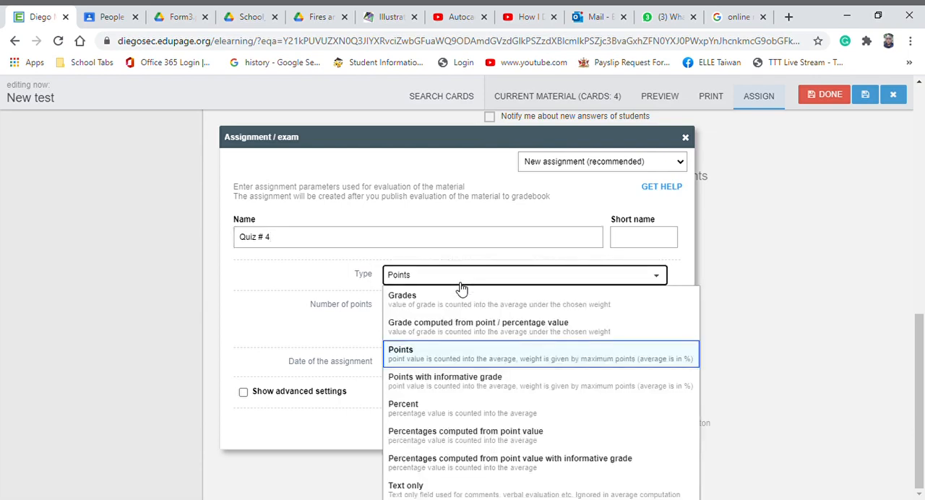
pyautogui.click(486, 359)
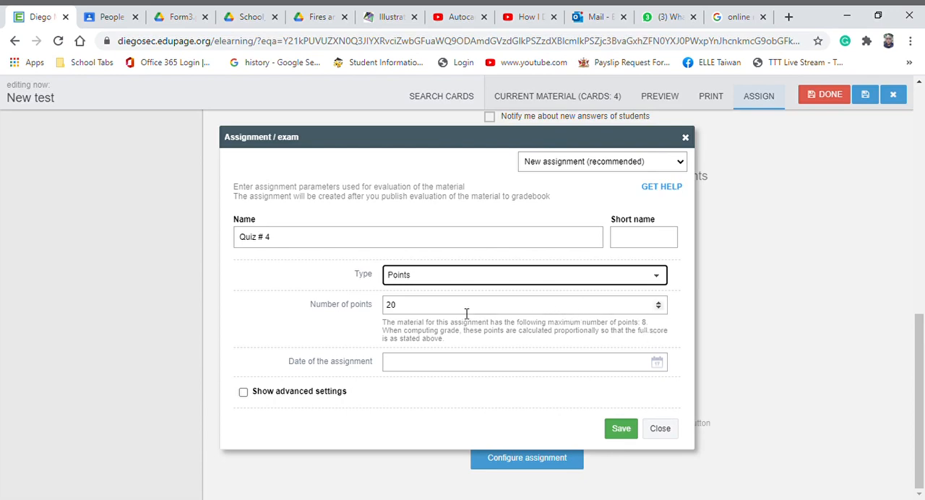
pyautogui.click(659, 308)
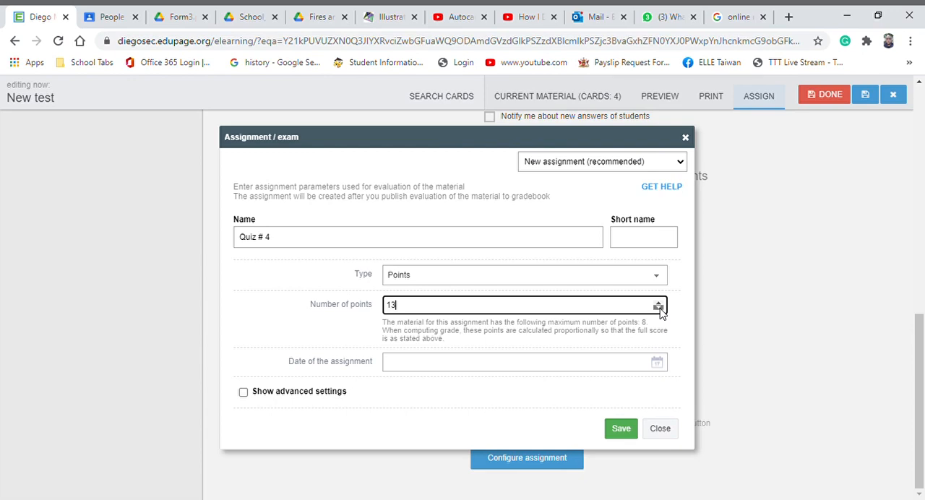
pyautogui.click(659, 308)
pyautogui.click(659, 308)
pyautogui.click(658, 308)
# Set the date of the assignment to 25.11.2020 and save the evaluation parameters
pyautogui.click(489, 367)
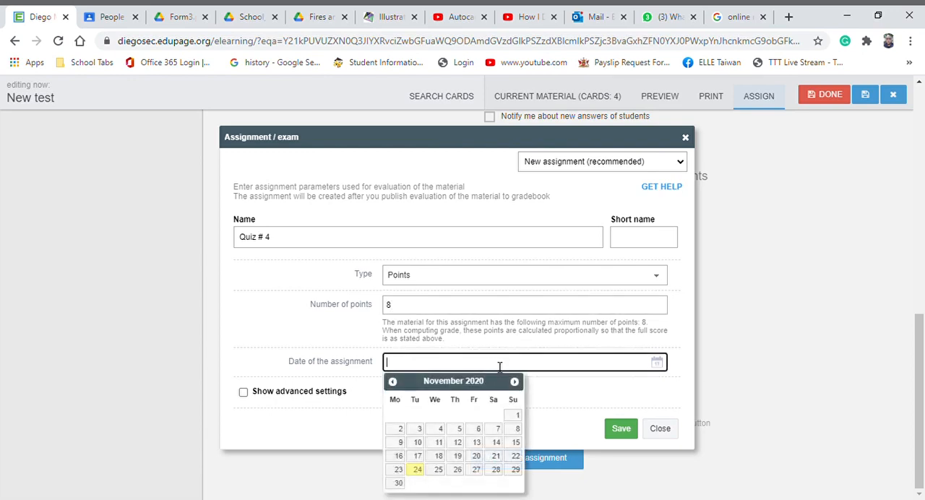
pyautogui.click(437, 473)
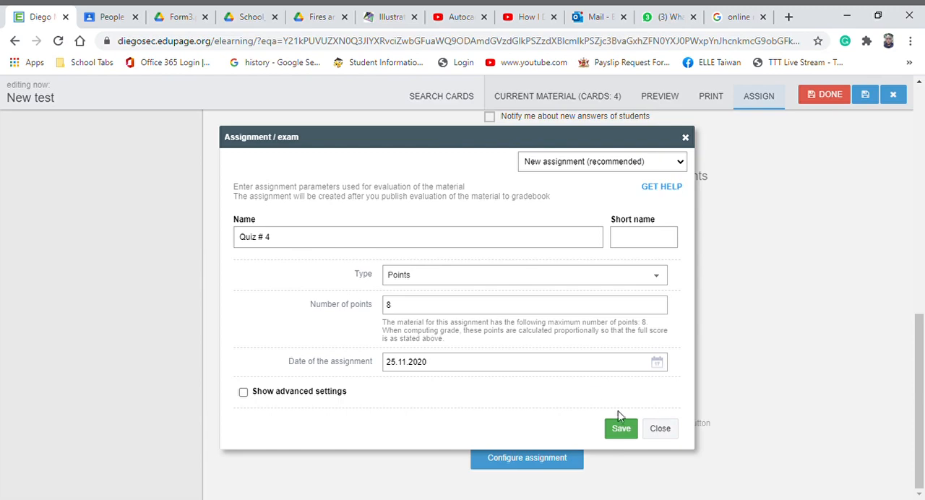
pyautogui.click(626, 433)
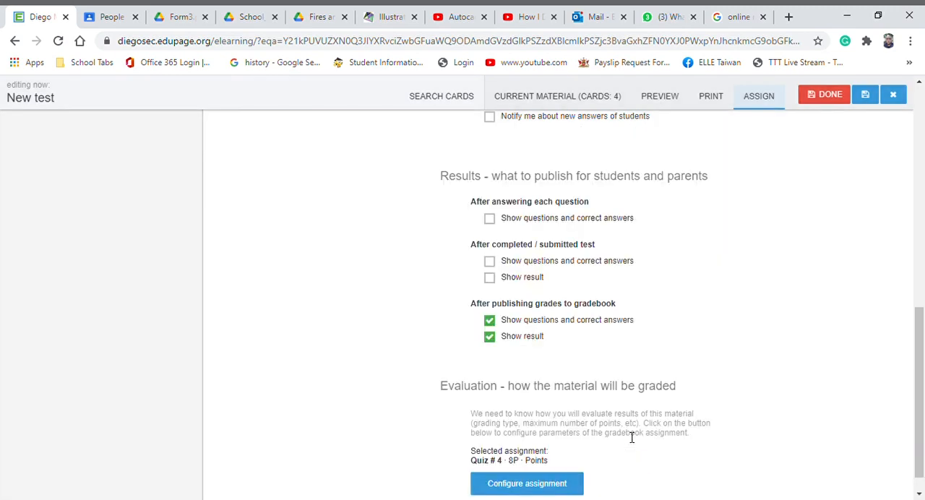
# Check the assignment settings of Quiz # 4 and finish editing to create the assignment
pyautogui.scroll(5, 708, 352)
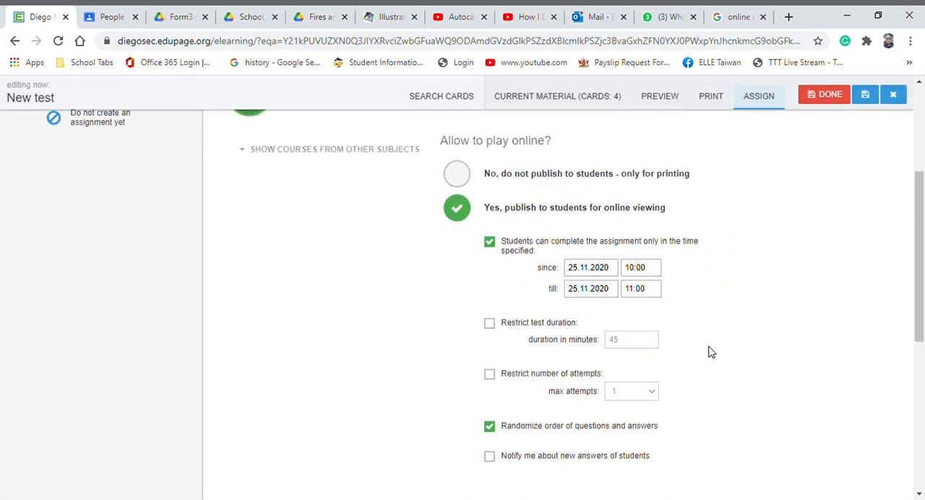
pyautogui.scroll(-3, 708, 352)
pyautogui.scroll(6, 709, 352)
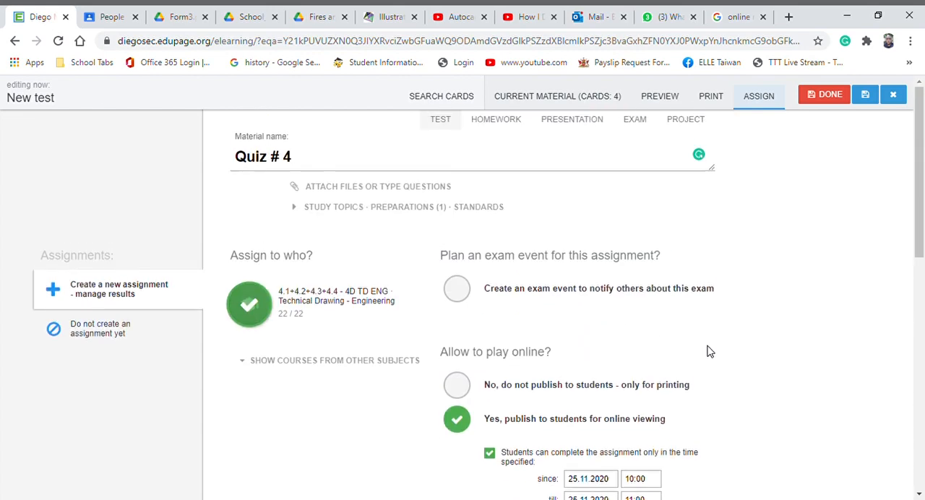
pyautogui.click(825, 96)
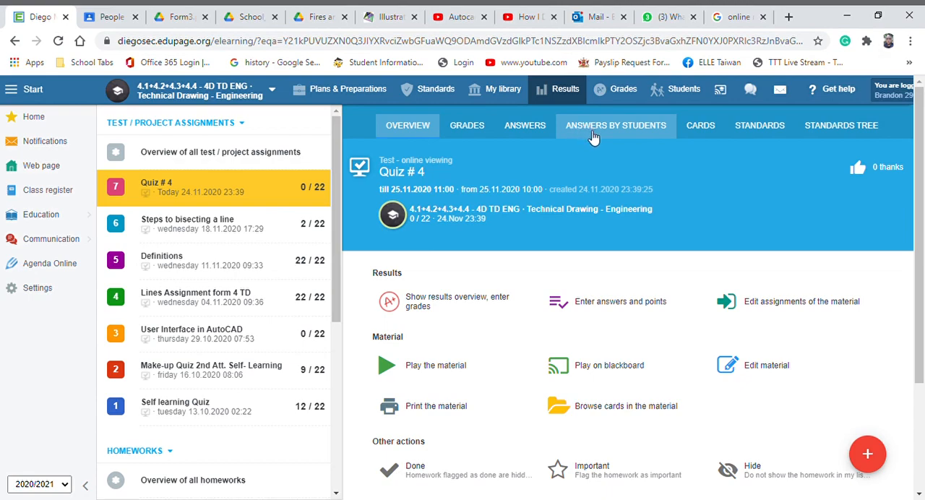
# Open the quiz answers by student and mark the first student's answer to question 1 as correct
pyautogui.click(632, 130)
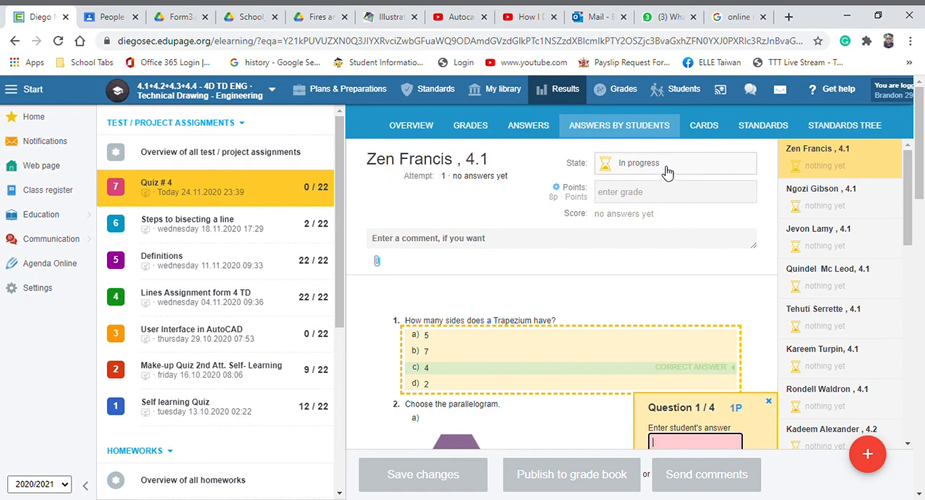
pyautogui.scroll(-2, 667, 172)
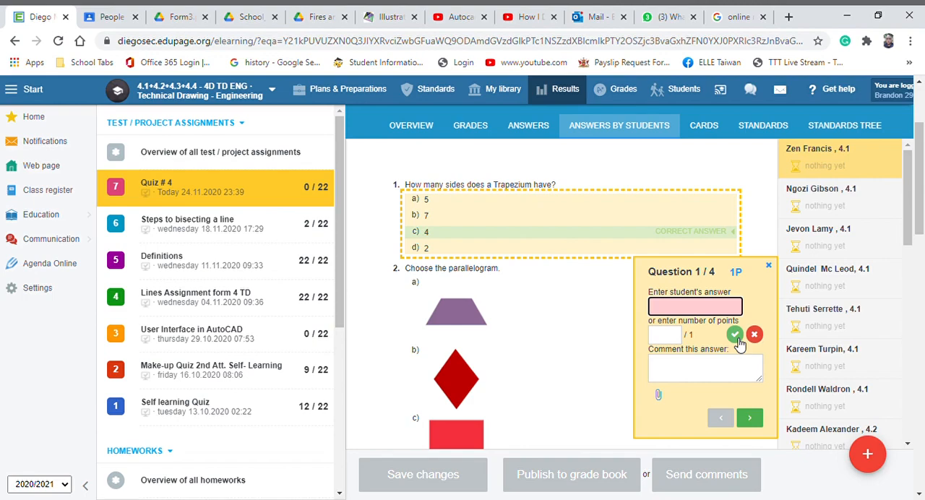
pyautogui.click(735, 335)
# Mark the first student's question 2 as correct, question 3 as wrong and question 4 as correct
pyautogui.scroll(1, 753, 309)
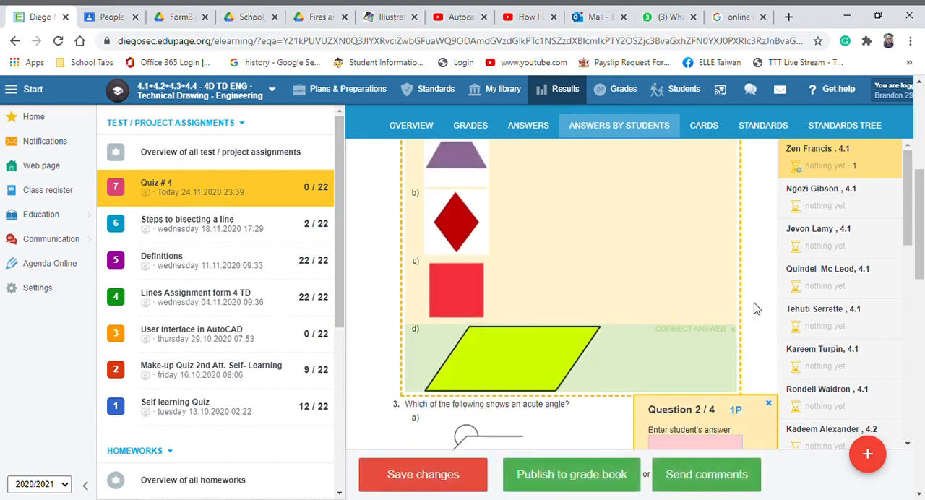
pyautogui.scroll(2, 754, 308)
pyautogui.scroll(-4, 754, 315)
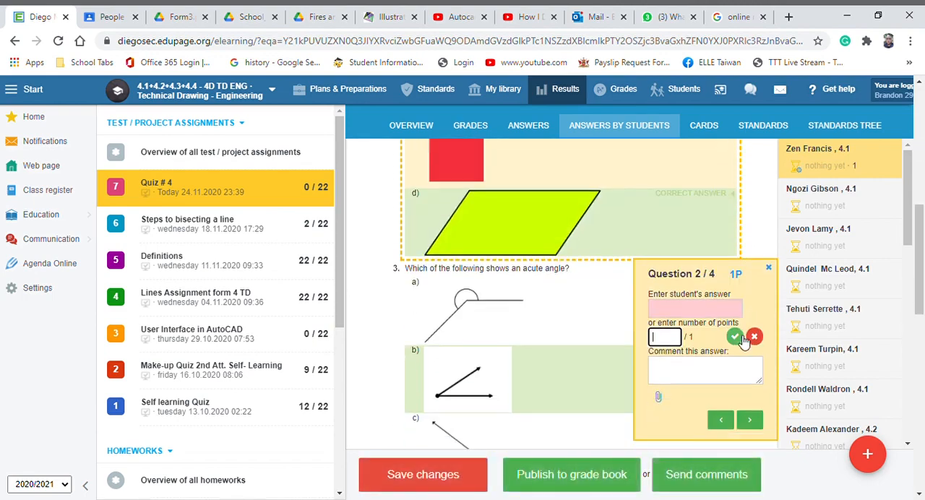
pyautogui.click(739, 334)
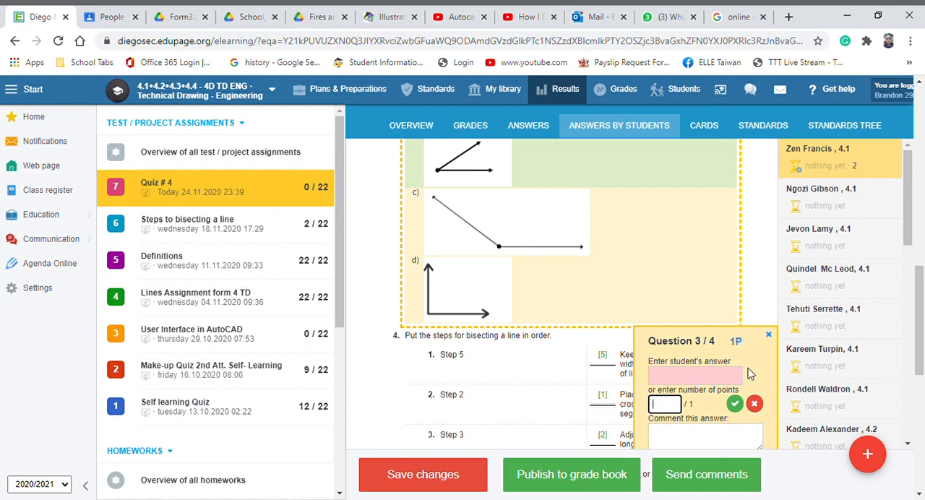
pyautogui.click(753, 404)
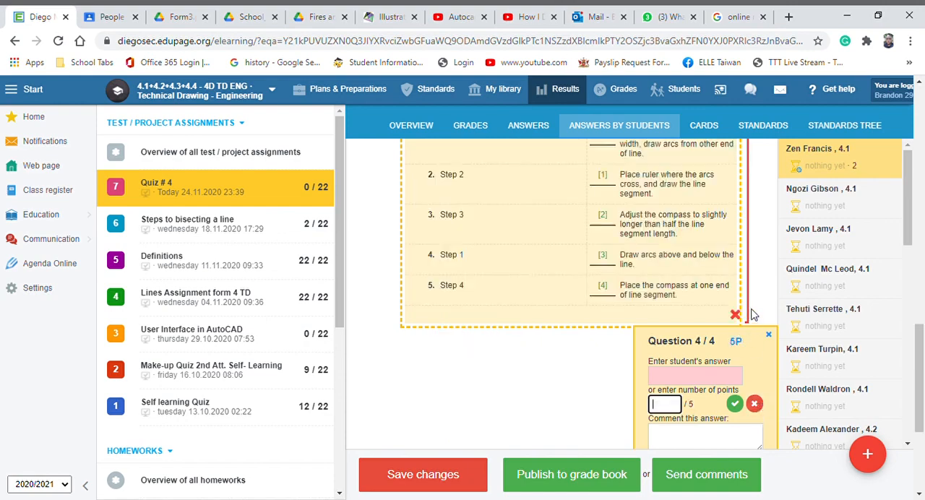
pyautogui.click(736, 404)
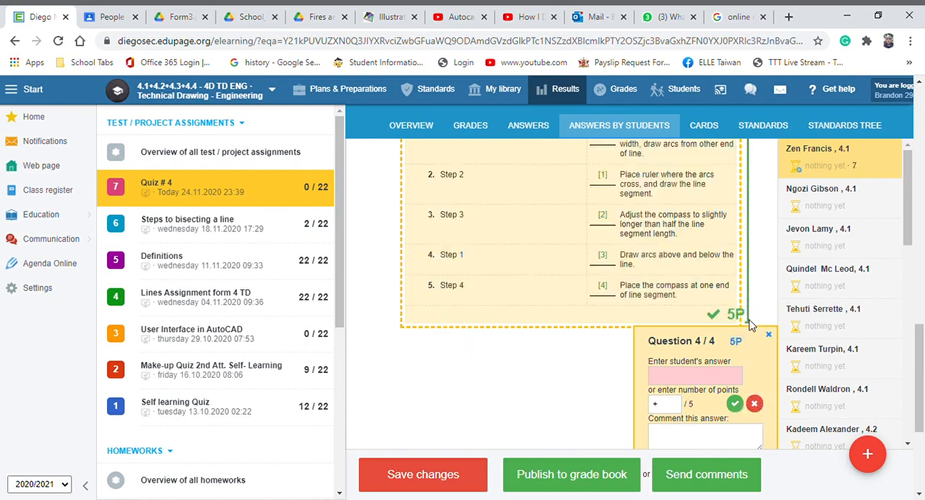
# Review the marks given for each question and the first student's overall points and score
pyautogui.scroll(6, 759, 307)
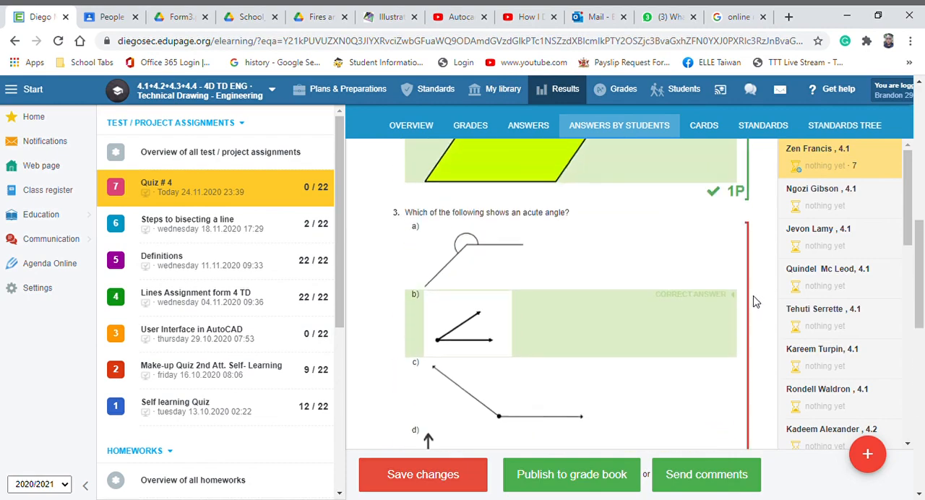
pyautogui.scroll(-3, 754, 307)
pyautogui.scroll(10, 735, 316)
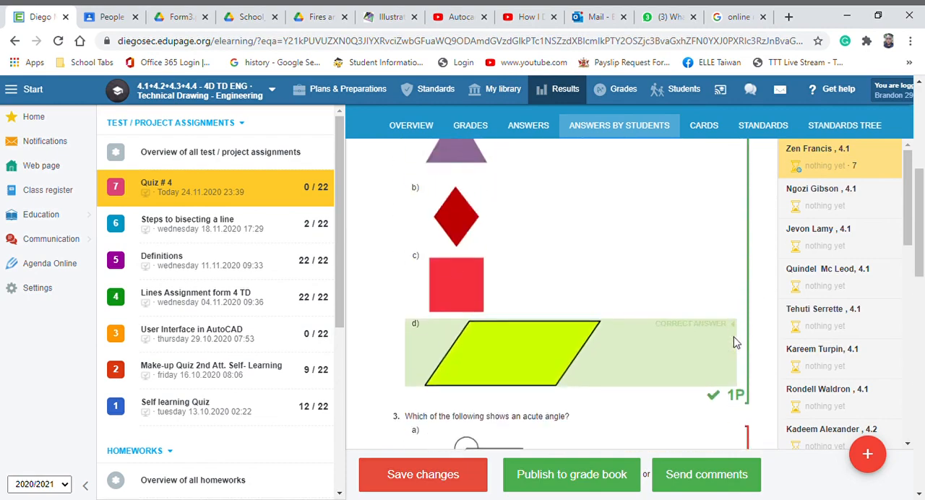
pyautogui.scroll(3, 734, 352)
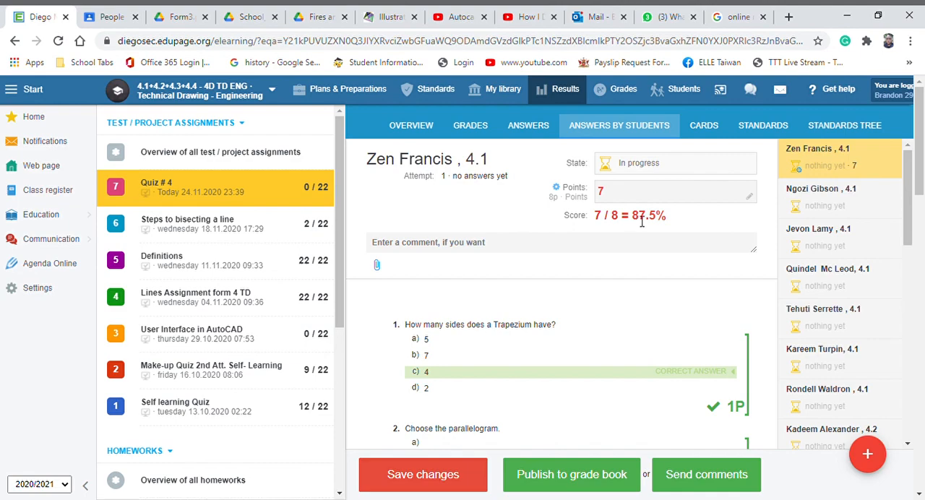
pyautogui.scroll(-7, 650, 231)
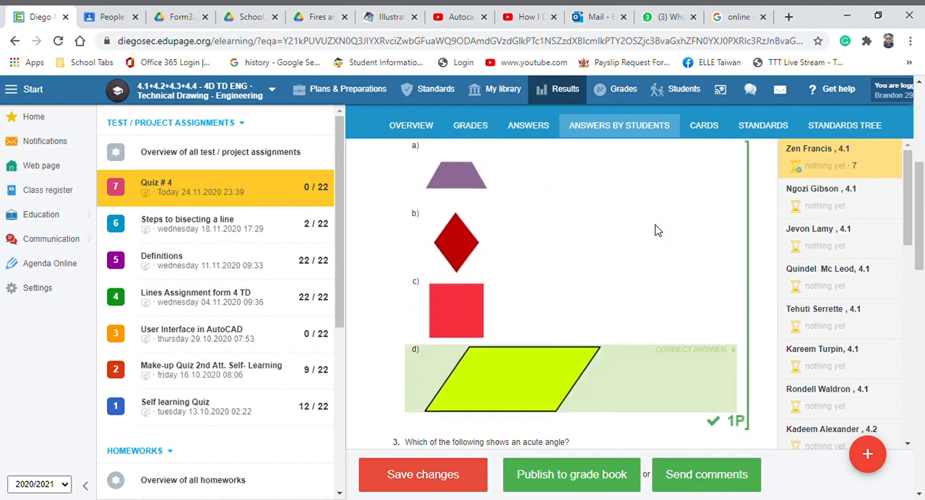
# Publish the first student's Quiz # 4 grade to the grade book as a new assignment
pyautogui.scroll(-10, 657, 231)
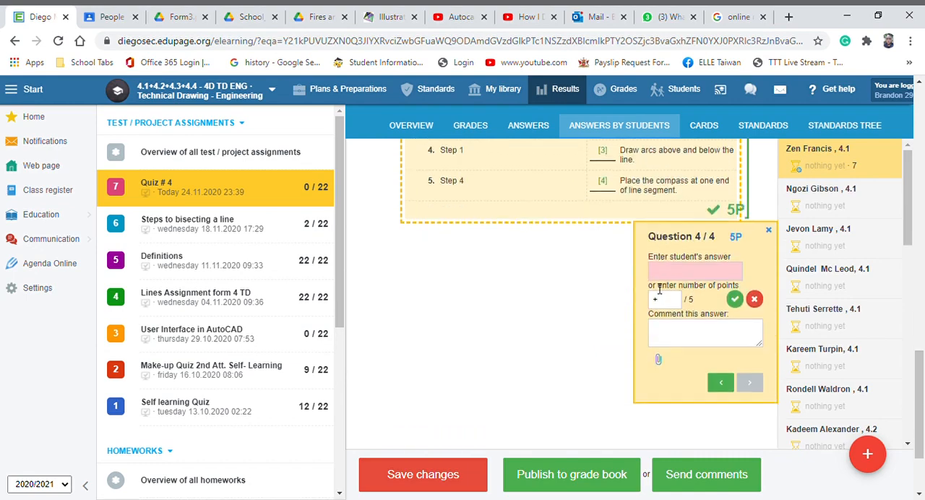
pyautogui.click(595, 483)
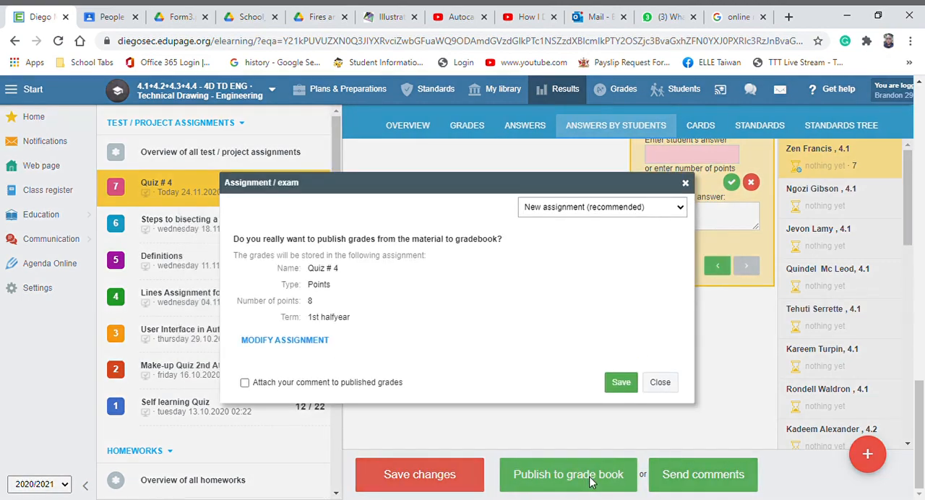
pyautogui.click(619, 384)
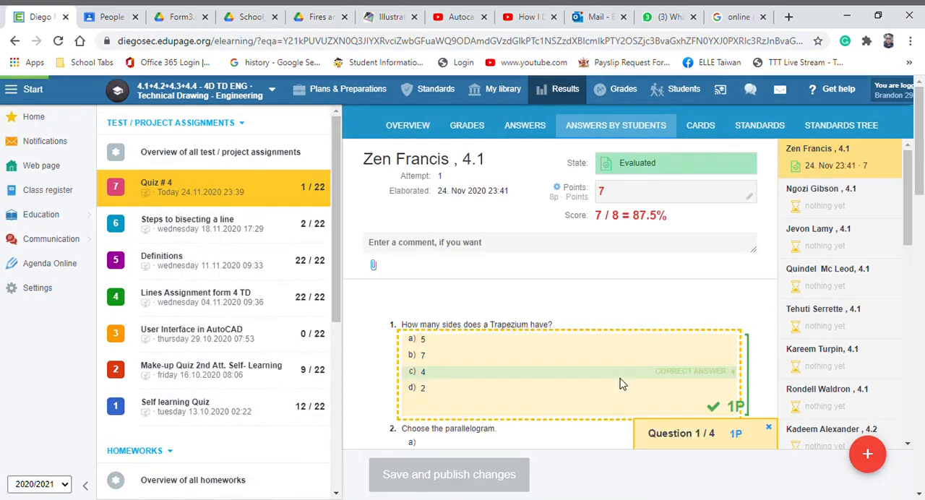
# For the third listed student, mark question 1 as wrong, questions 2 and 3 as correct, and question 4 as wrong
pyautogui.click(853, 246)
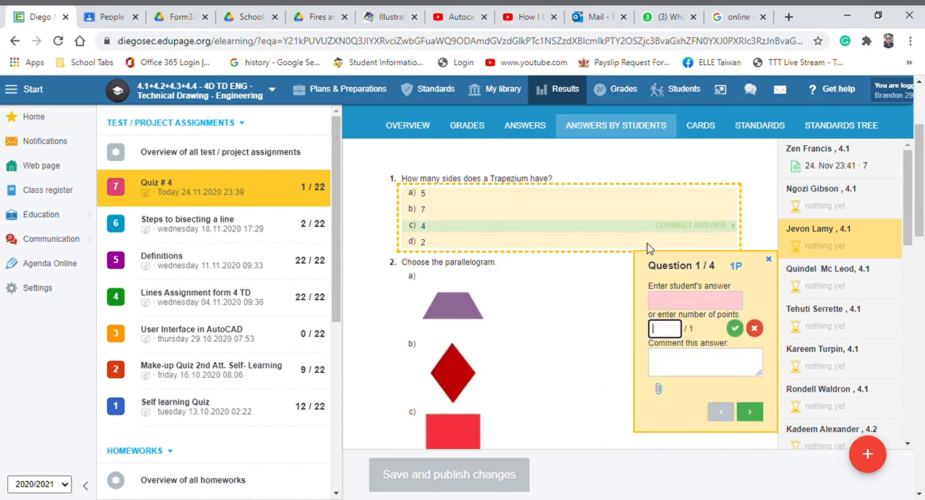
pyautogui.click(761, 332)
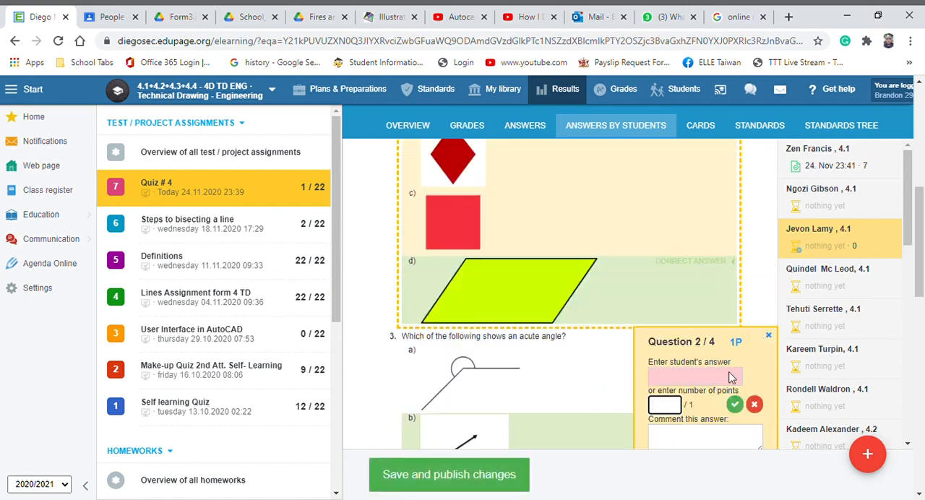
pyautogui.click(735, 404)
pyautogui.click(734, 403)
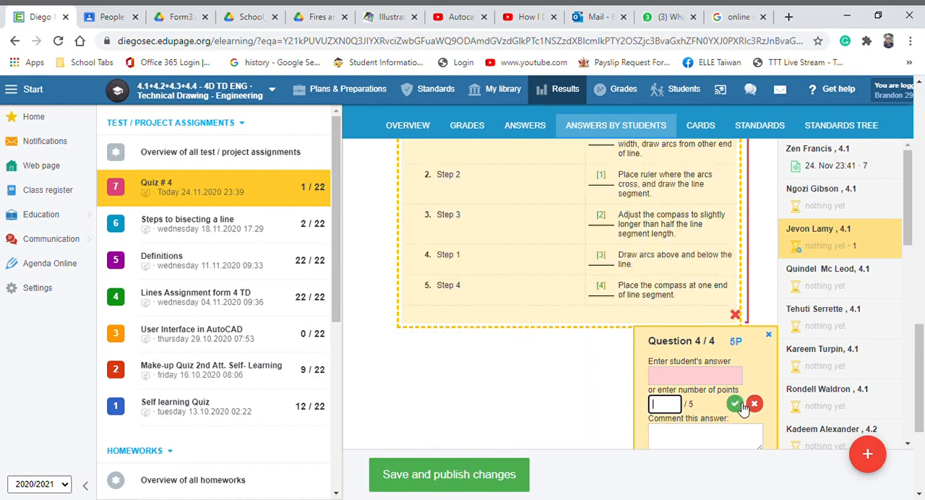
pyautogui.click(735, 405)
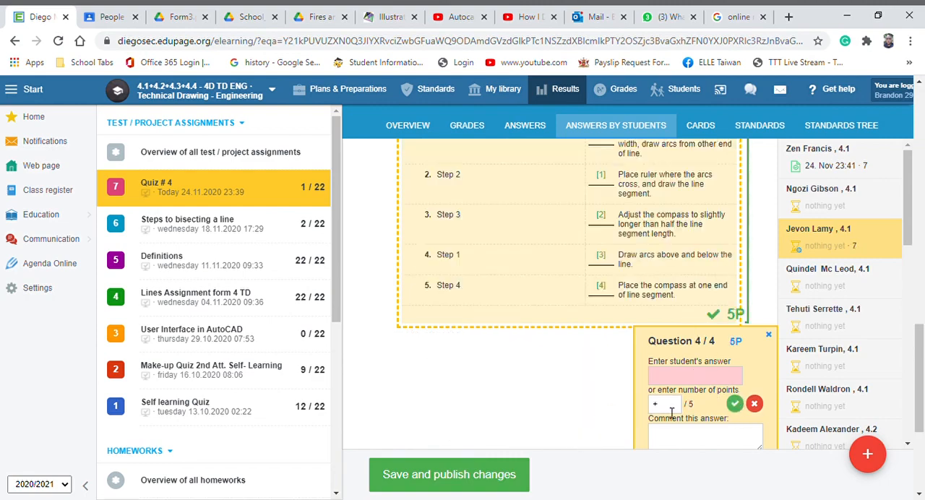
pyautogui.click(754, 403)
# Check the third student's marks and overall score, and save and publish the changes
pyautogui.scroll(4, 682, 327)
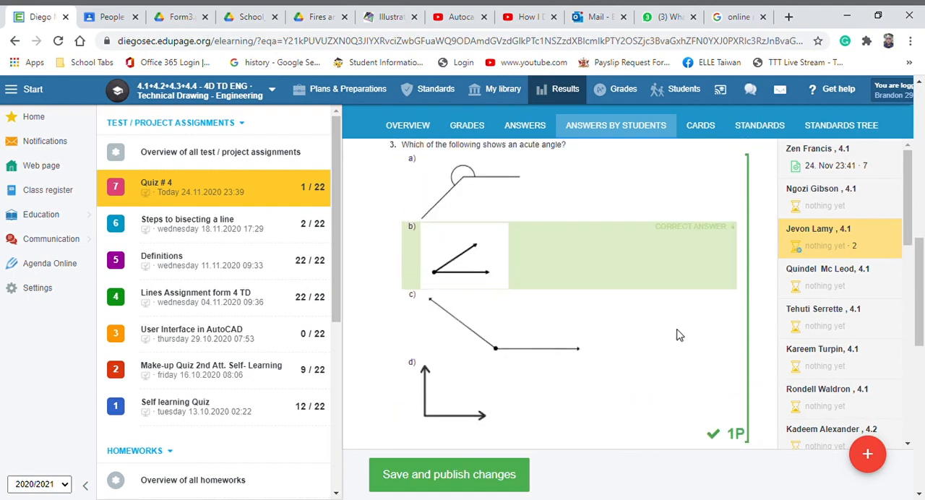
pyautogui.scroll(10, 665, 391)
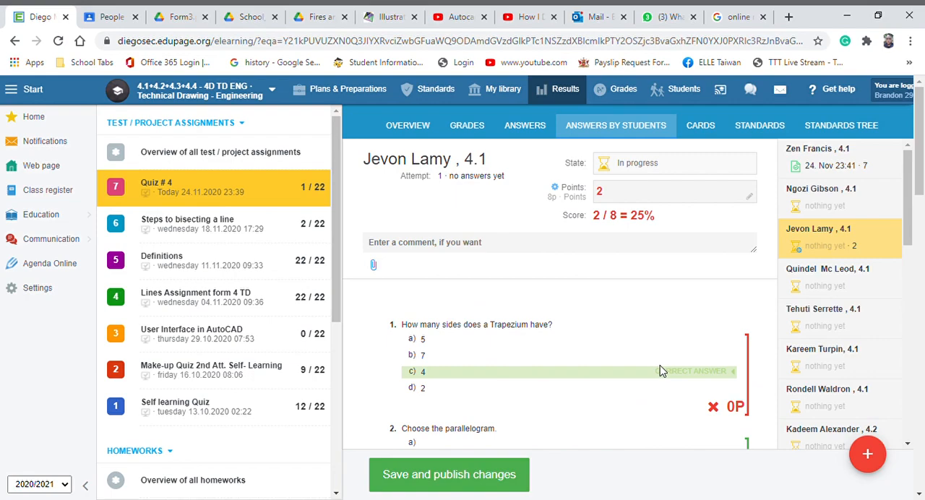
pyautogui.scroll(-12, 659, 371)
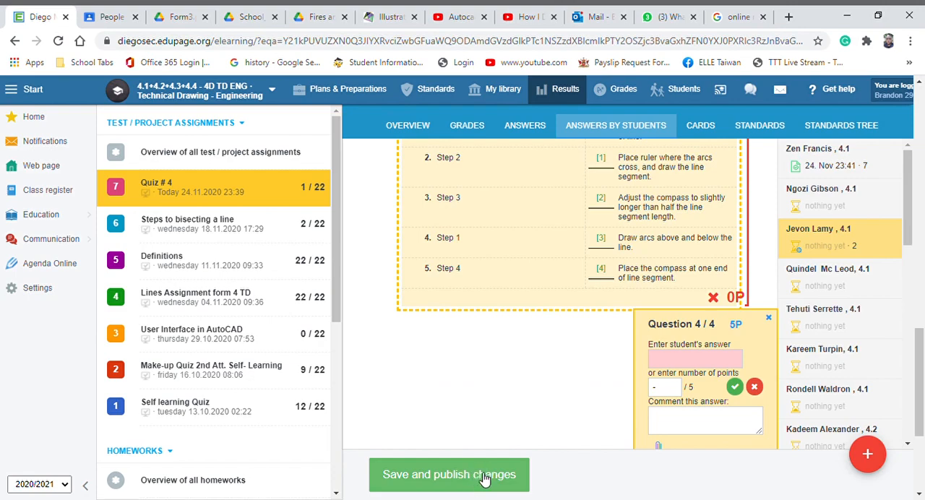
pyautogui.click(484, 479)
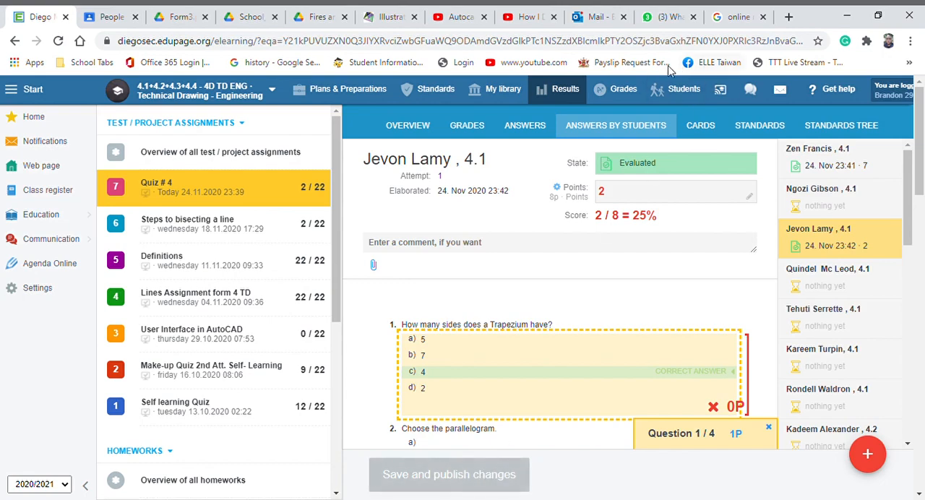
# Open the class grade book and examine the Quiz # 4 column for the two graded students' points and averages
pyautogui.click(620, 98)
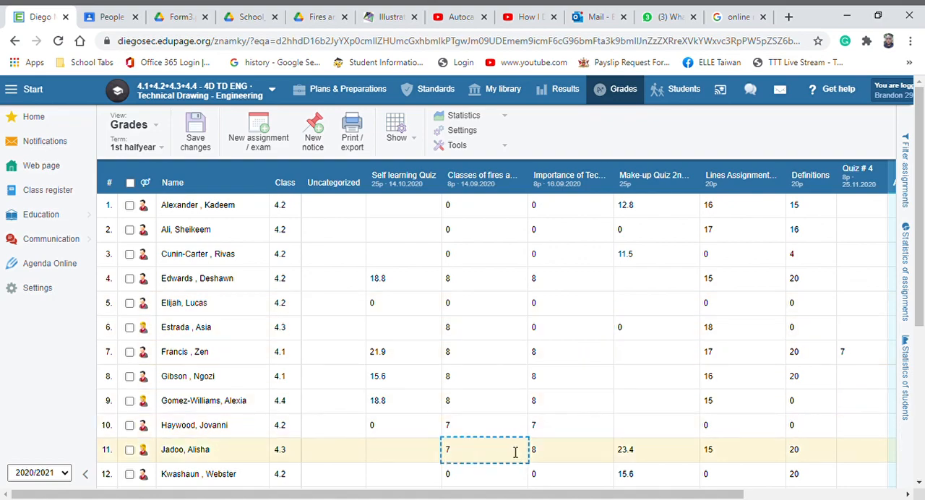
pyautogui.moveTo(506, 495); pyautogui.dragTo(616, 490)
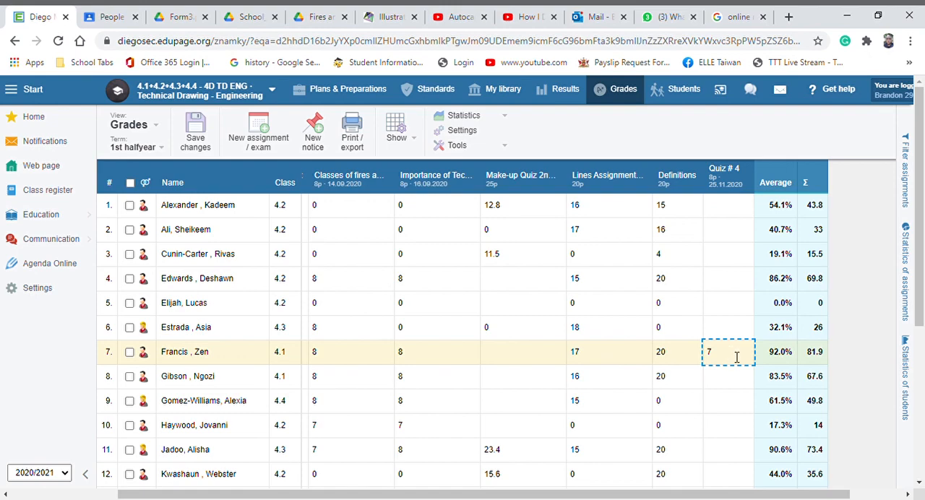
pyautogui.scroll(-4, 736, 358)
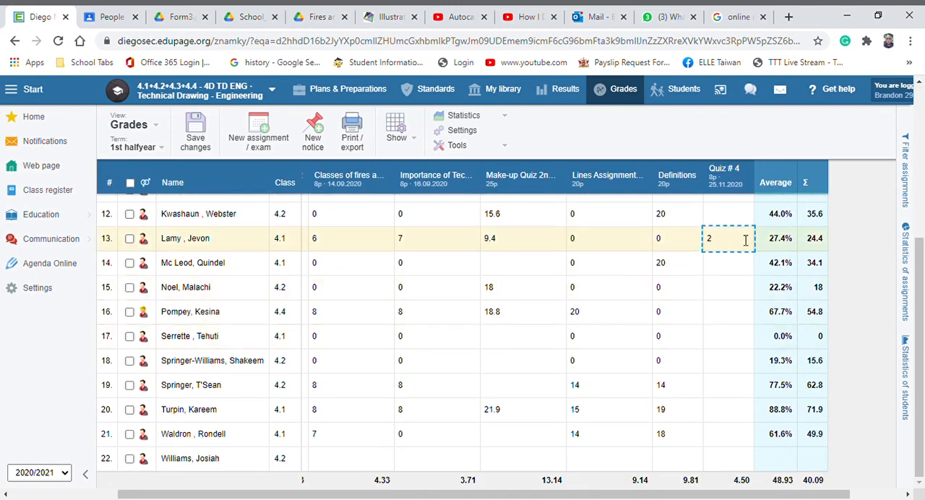
pyautogui.scroll(1, 740, 247)
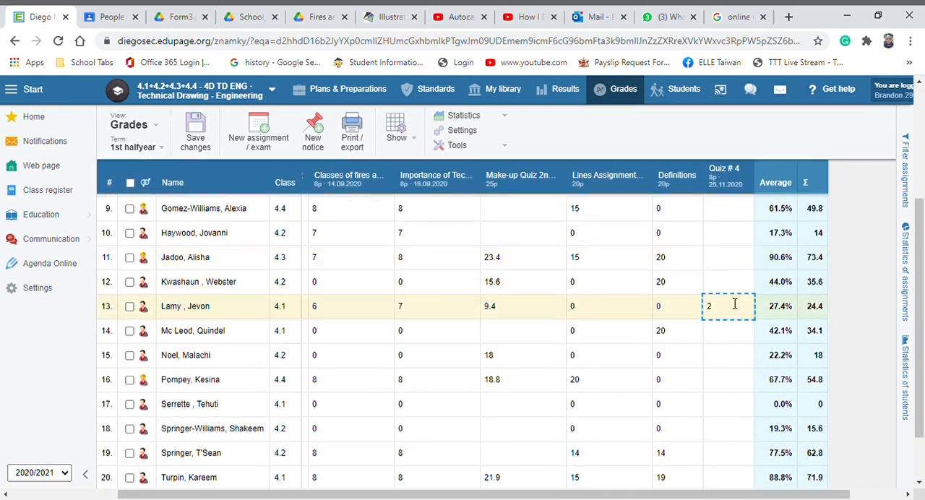